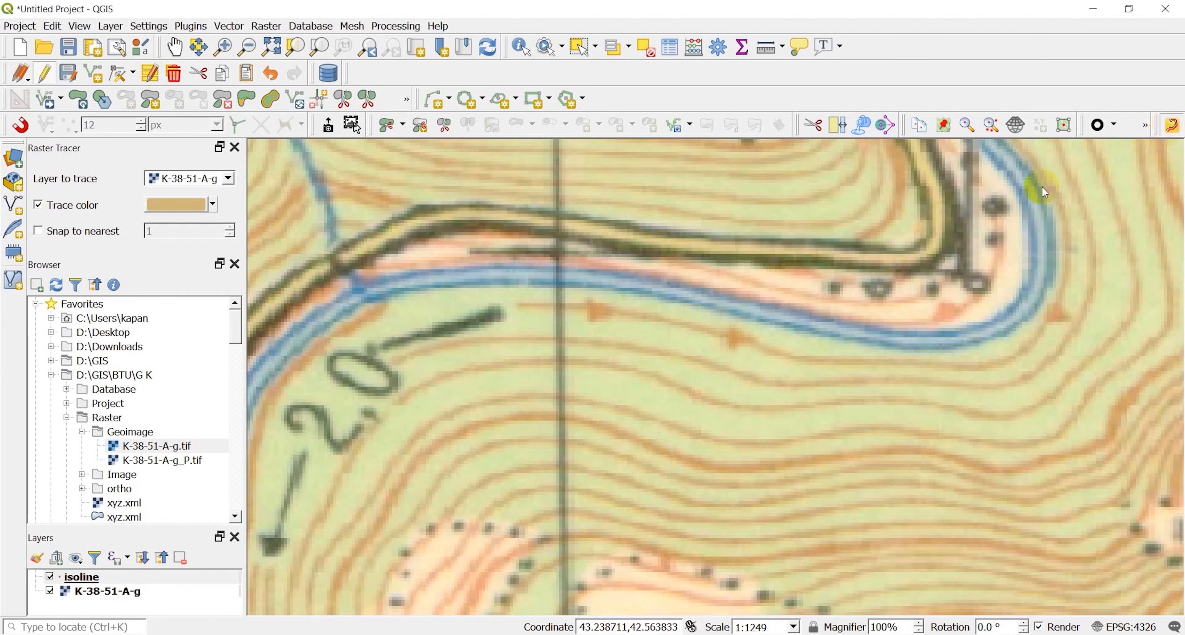
Trace one brown contour line northward across the topographic map into the isoline layer, ending beside the 6/0.7 river label, and stop editing
{"action": "left_click", "coordinate": [576, 418]}
{"action": "scroll", "coordinate": [1012, 354], "scroll_direction": "up", "scroll_amount": 1}
{"action": "scroll", "coordinate": [1011, 357], "scroll_direction": "down", "scroll_amount": 2}
{"action": "mouse_move", "coordinate": [1016, 353]}
{"action": "left_mouse_down"}
{"action": "mouse_move", "coordinate": [850, 403]}
{"action": "mouse_move", "coordinate": [652, 511]}
{"action": "left_mouse_up"}
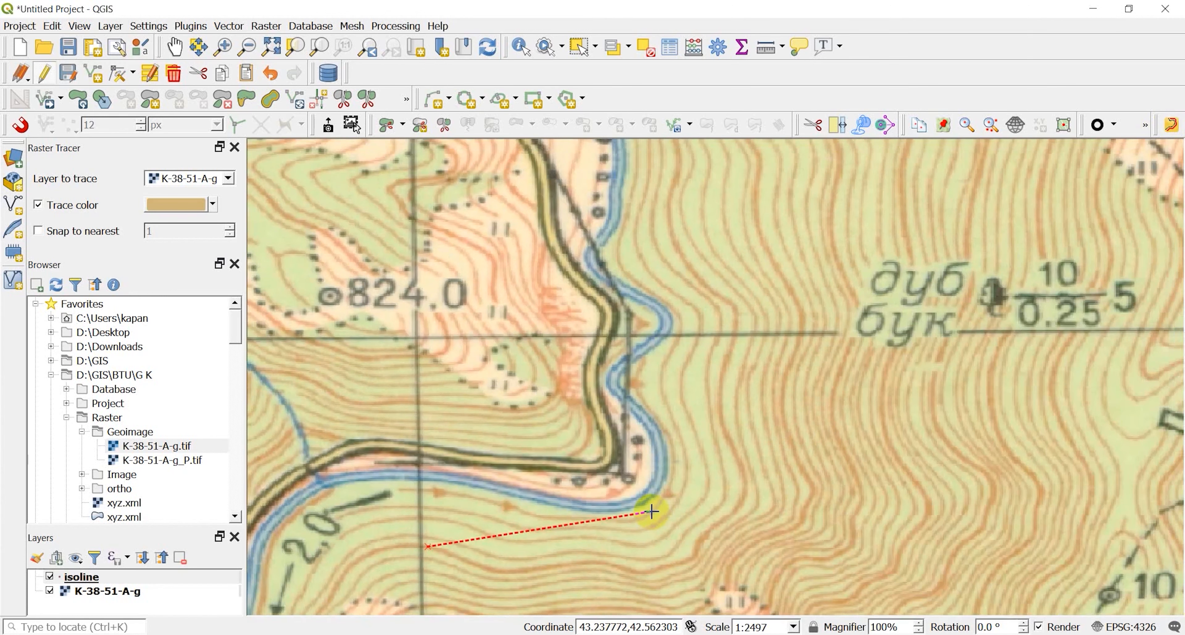
{"action": "left_click", "coordinate": [734, 337]}
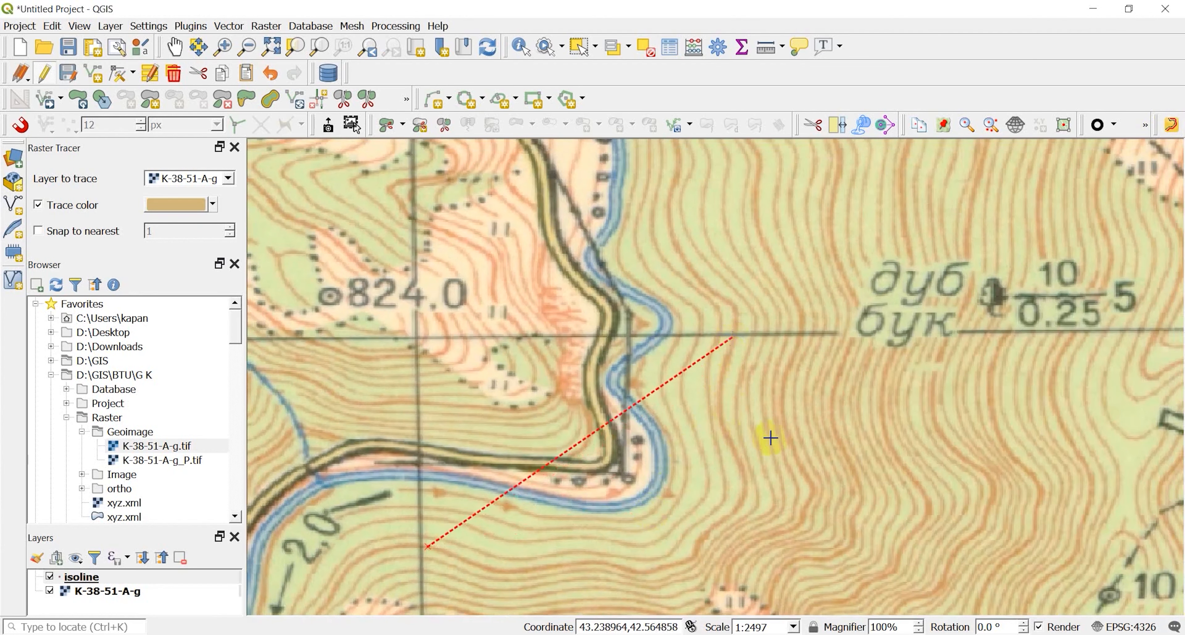
{"action": "left_click_drag", "start_coordinate": [749, 273], "coordinate": [698, 447]}
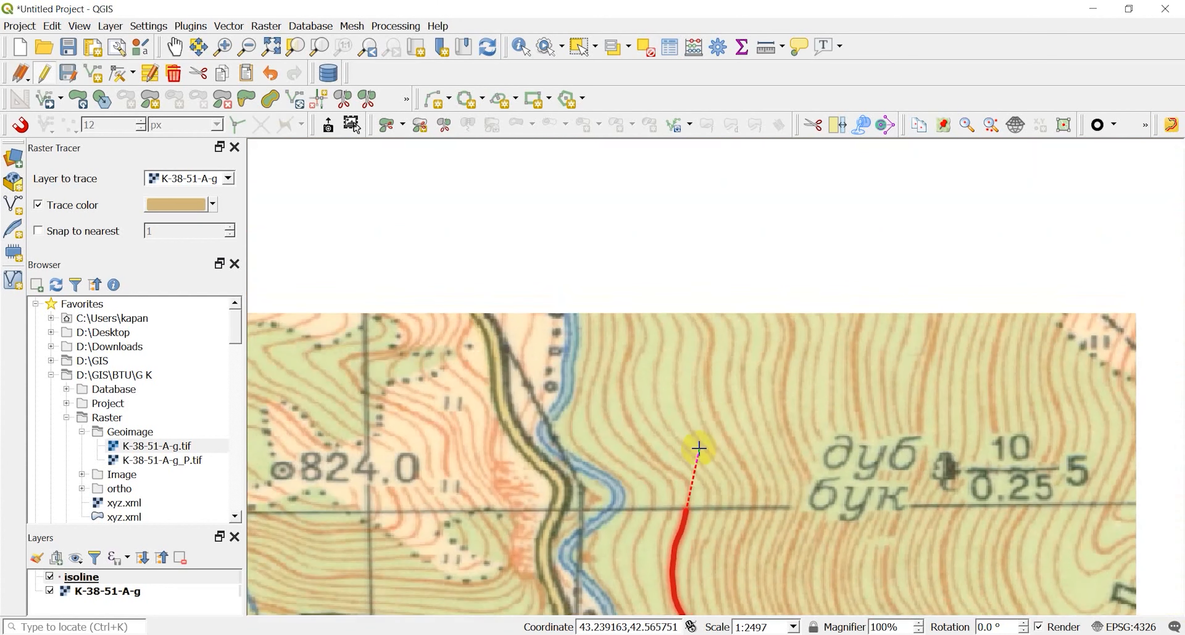
{"action": "left_click", "coordinate": [612, 328]}
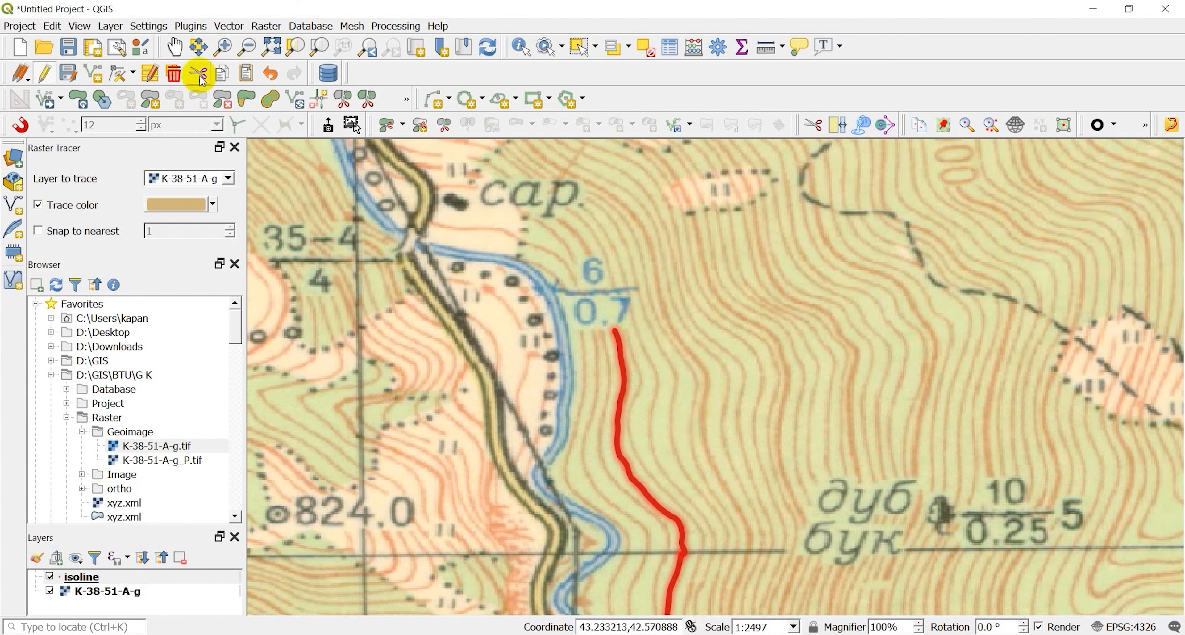
{"action": "left_click", "coordinate": [44, 76]}
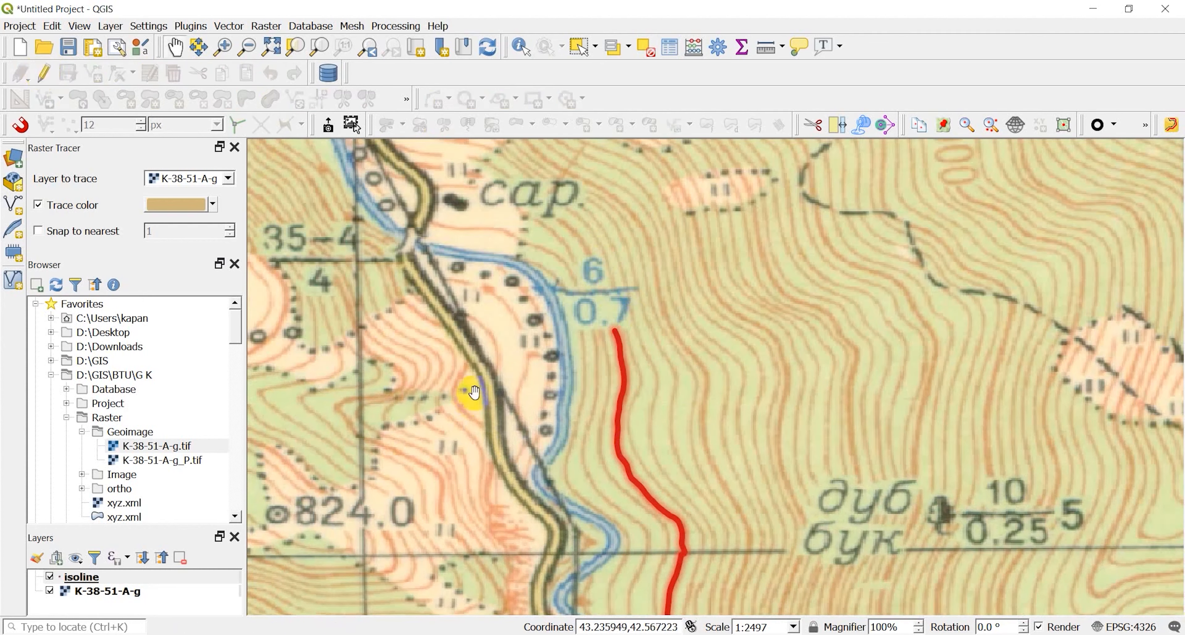
Open the isoline layer's attribute table and start a new calculated field named length
{"action": "right_click", "coordinate": [150, 580]}
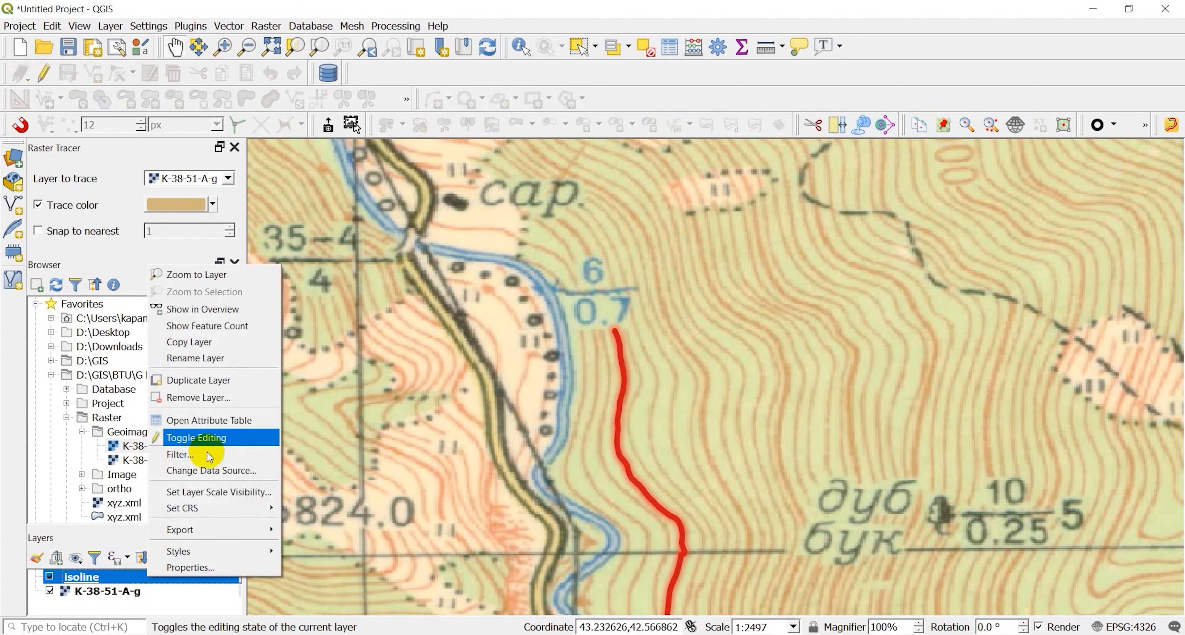
{"action": "left_click", "coordinate": [211, 418]}
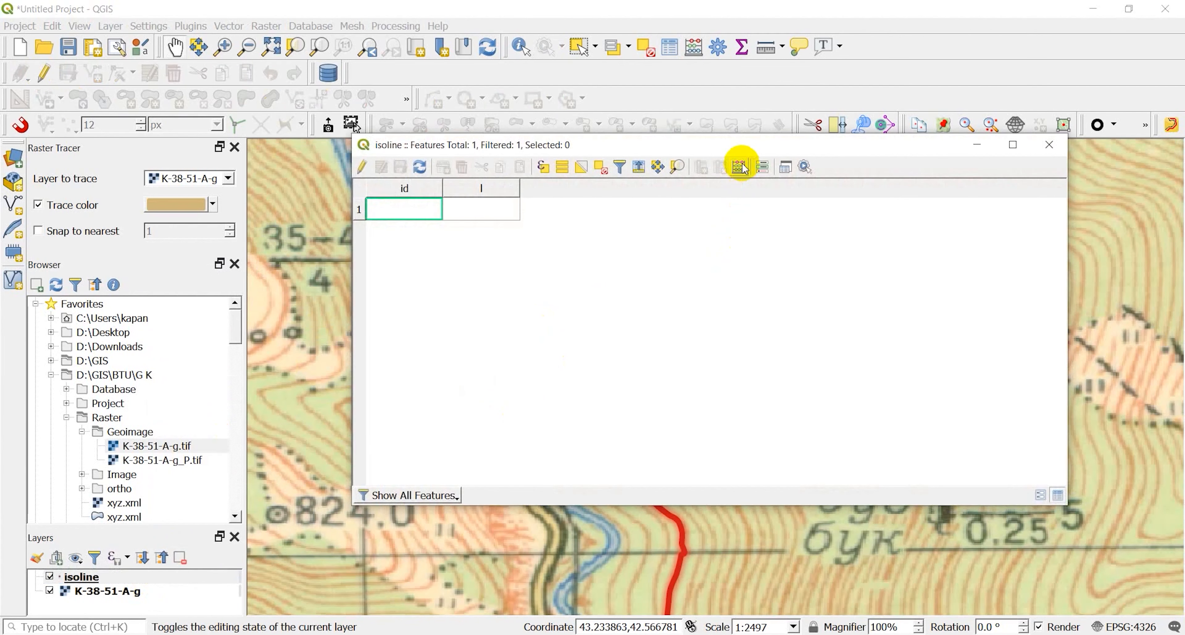
{"action": "key", "text": "ctrl+i"}
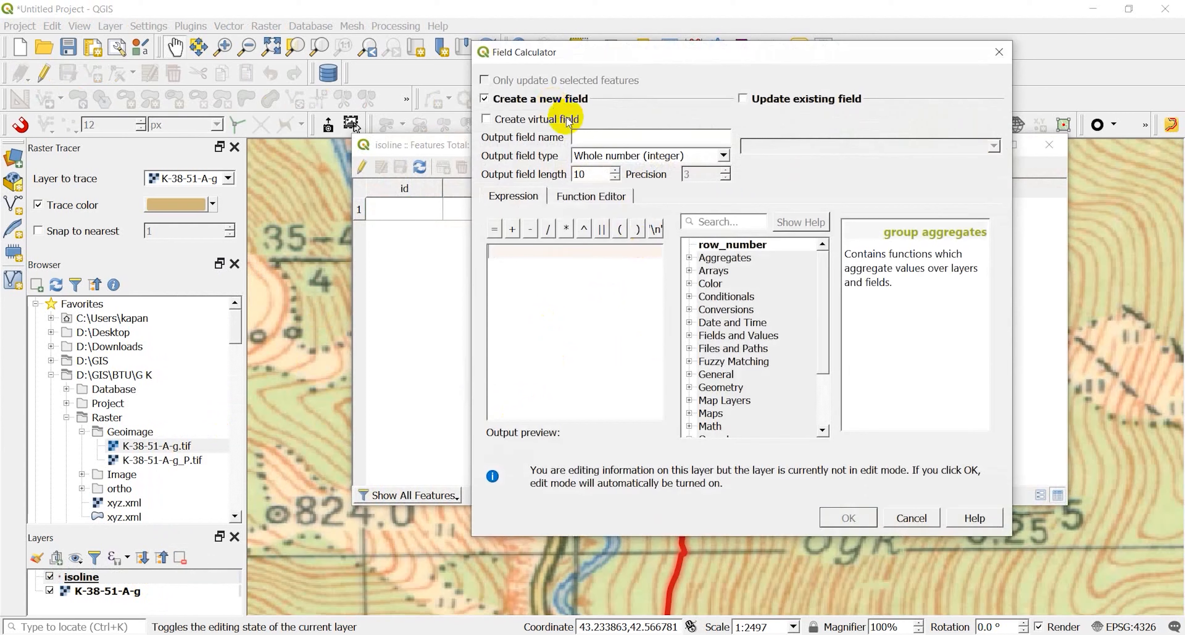
{"action": "left_click", "coordinate": [588, 135]}
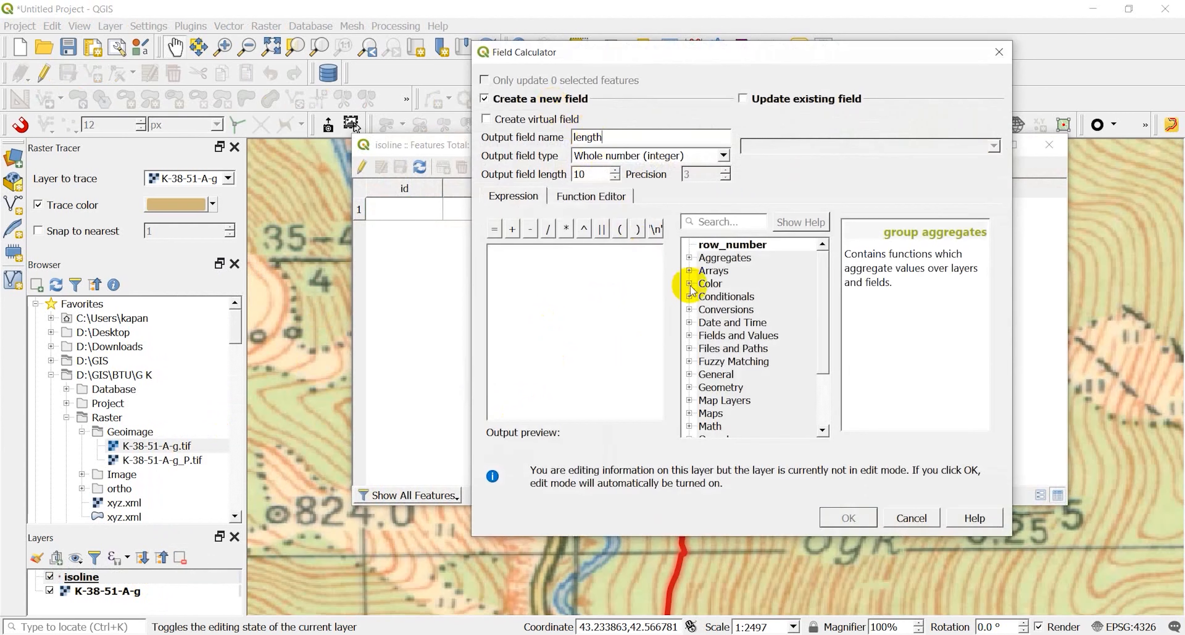
Set the new field's expression to the $length geometry function and run the calculation
{"action": "scroll", "coordinate": [694, 322], "scroll_direction": "down", "scroll_amount": 2}
{"action": "left_click", "coordinate": [689, 310]}
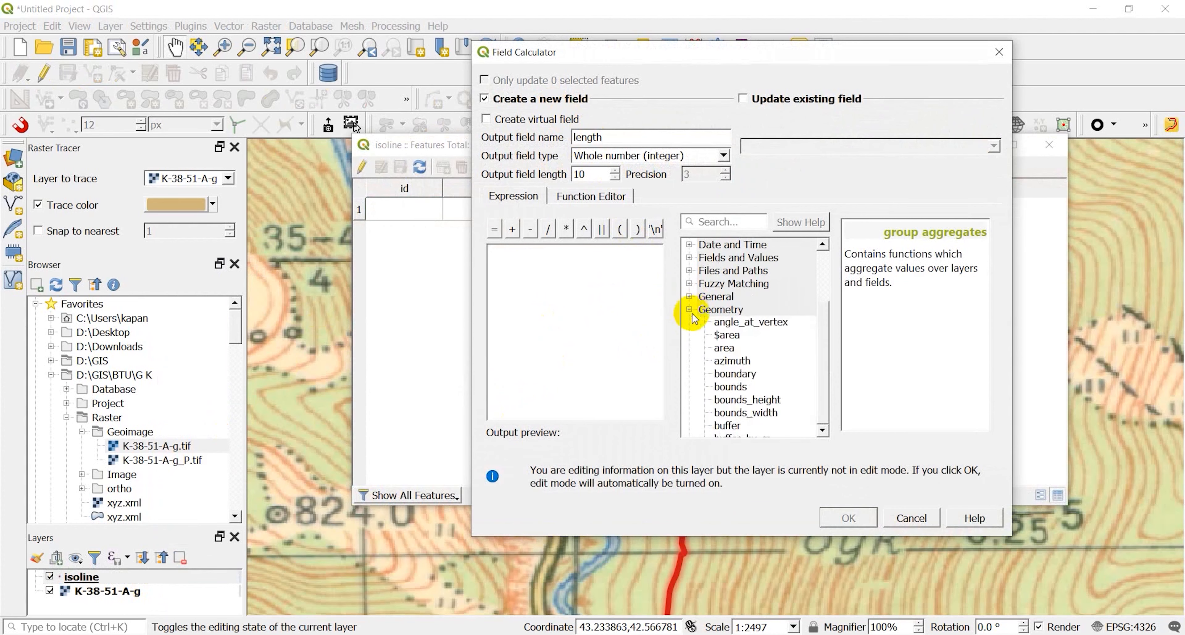
{"action": "scroll", "coordinate": [801, 345], "scroll_direction": "down", "scroll_amount": 4}
{"action": "scroll", "coordinate": [823, 315], "scroll_direction": "down", "scroll_amount": 7}
{"action": "scroll", "coordinate": [823, 315], "scroll_direction": "down", "scroll_amount": 4}
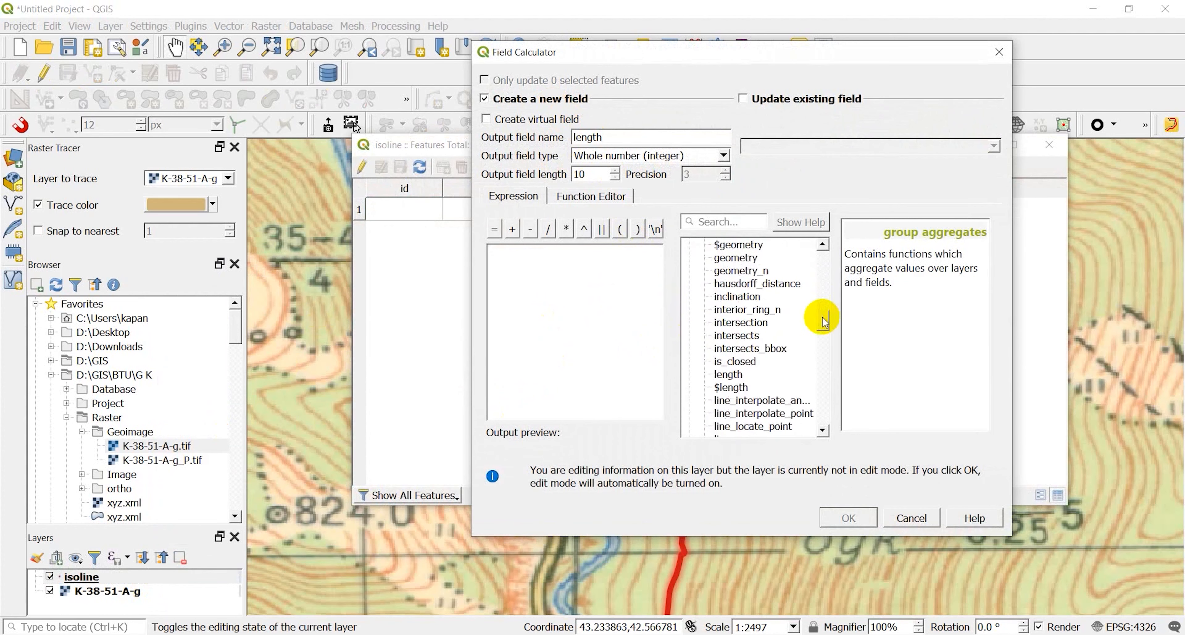
{"action": "double_click", "coordinate": [724, 297]}
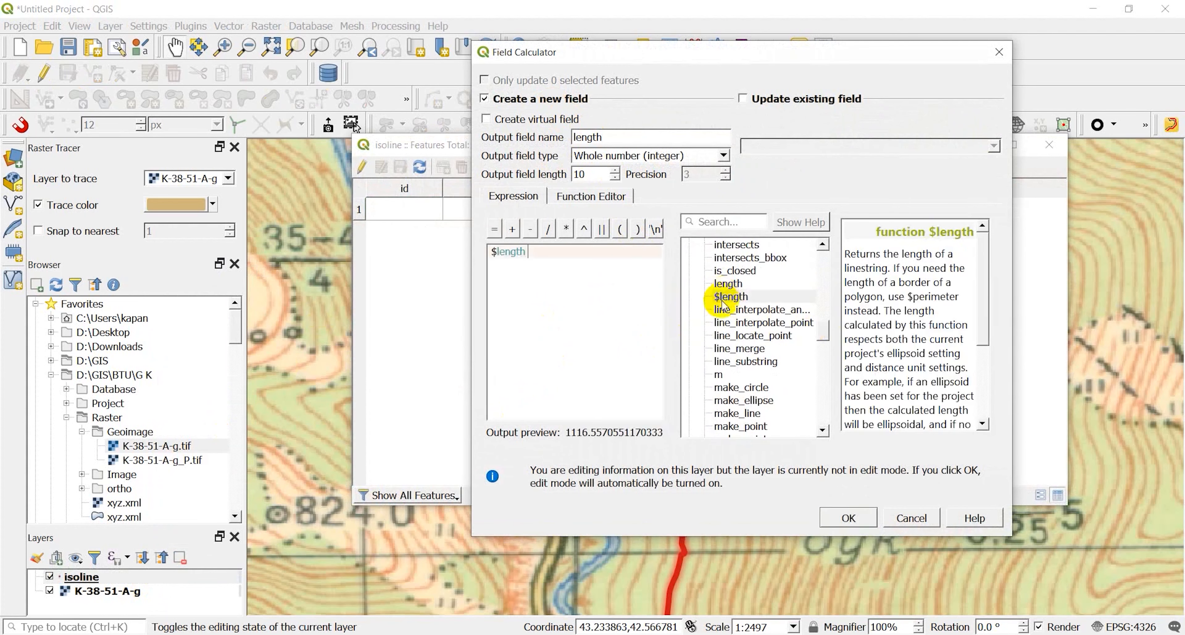
{"action": "left_click", "coordinate": [848, 518]}
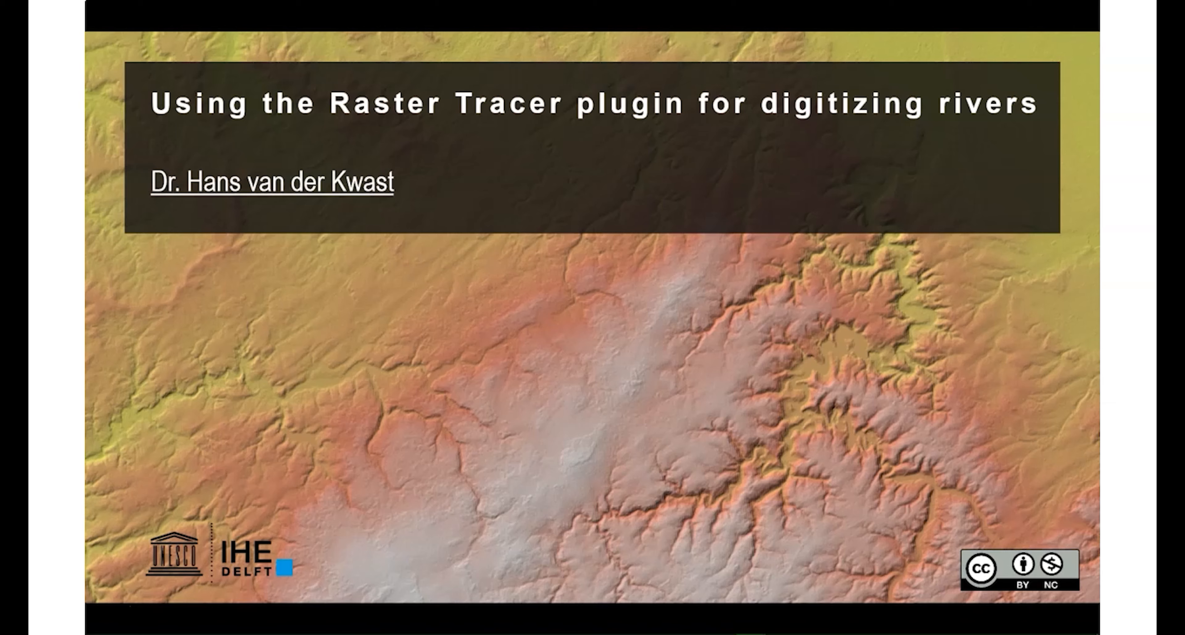
Enable the Raster Tracer plugin in the plugin manager and close the manager
{"action": "left_click", "coordinate": [110, 612]}
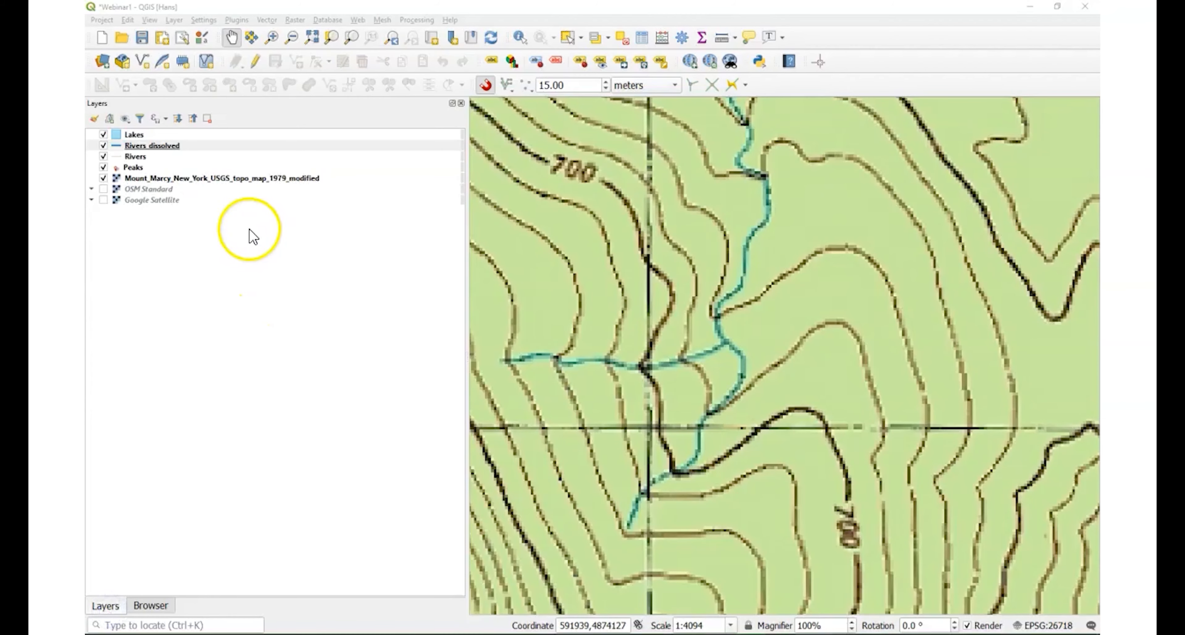
{"action": "left_click", "coordinate": [236, 20]}
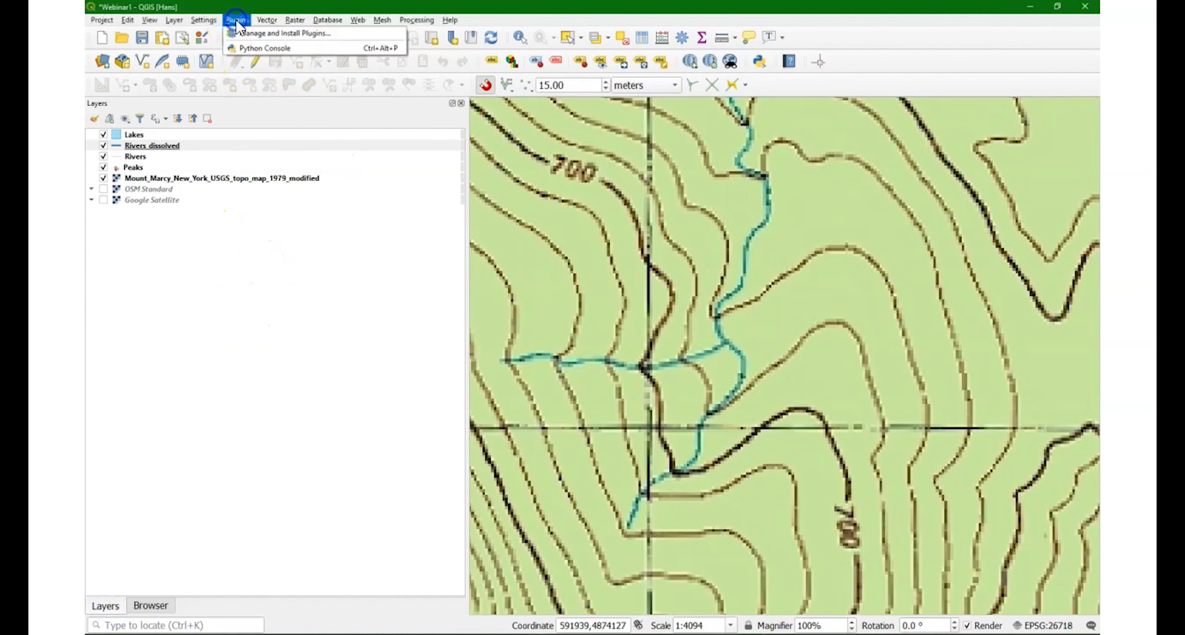
{"action": "left_click", "coordinate": [280, 33]}
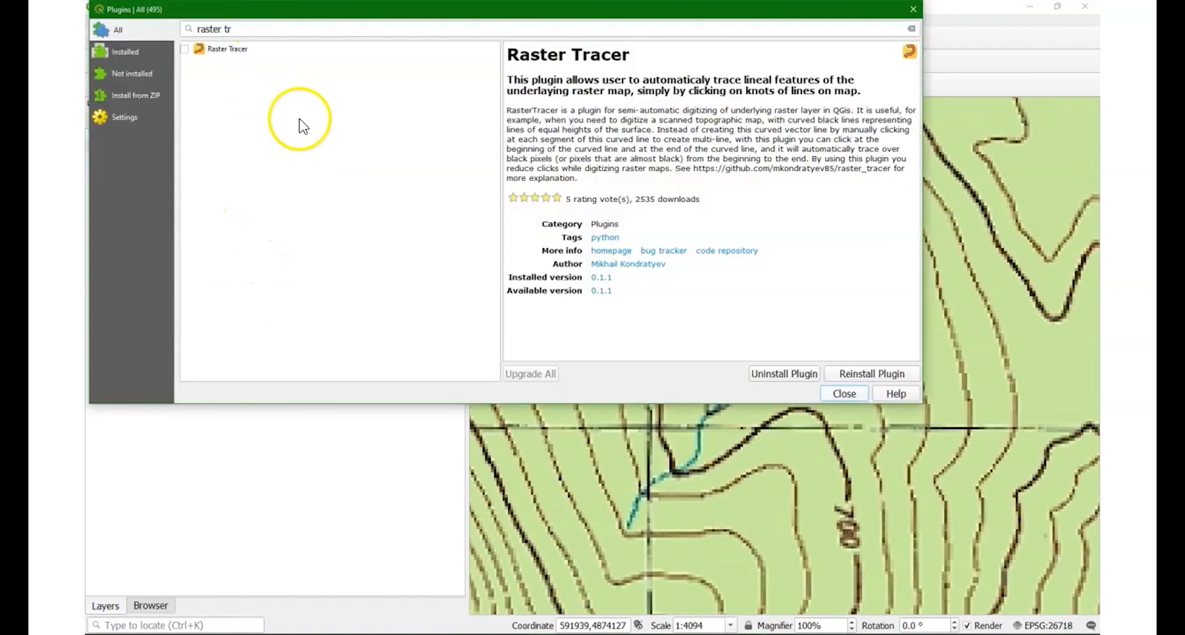
{"action": "left_click", "coordinate": [184, 48]}
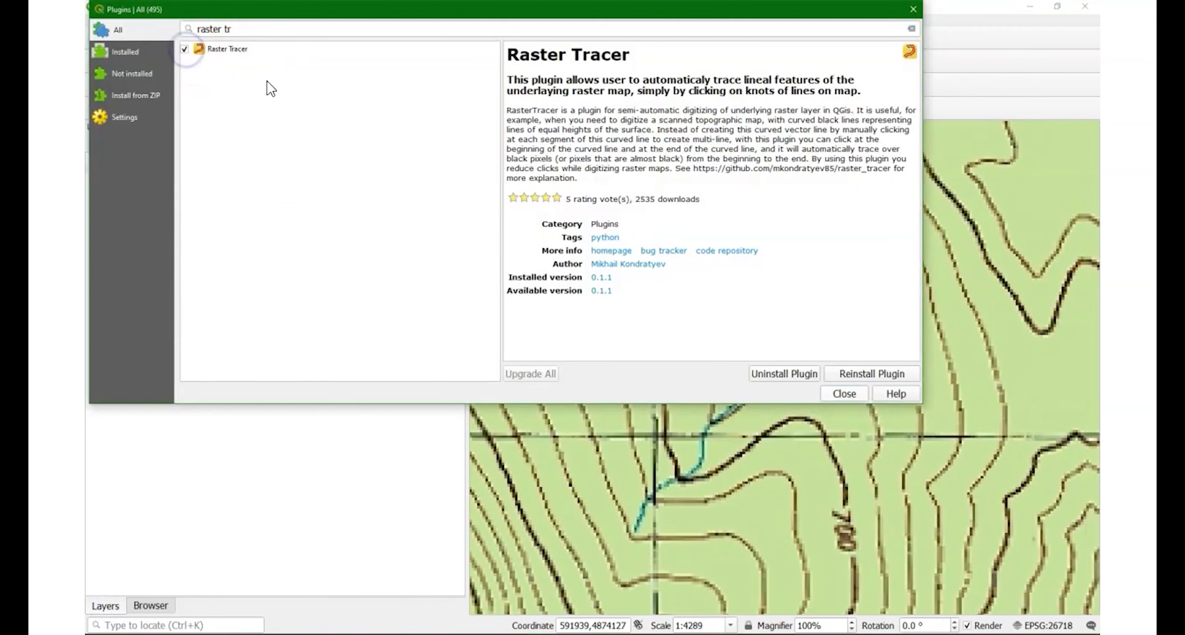
{"action": "left_click", "coordinate": [839, 394]}
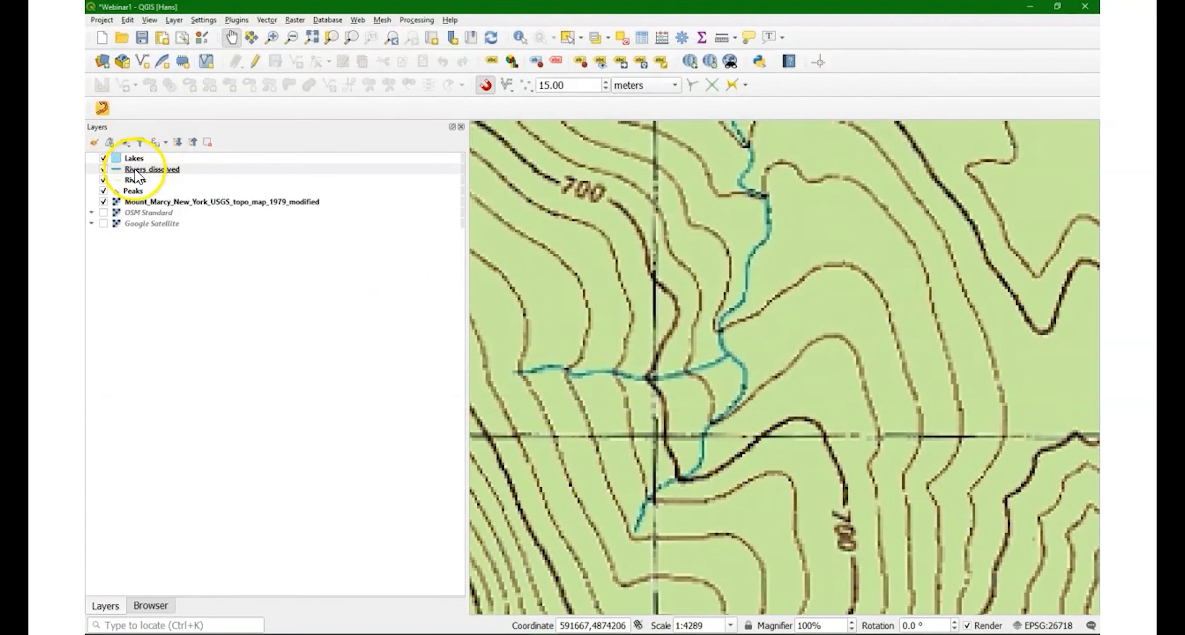
Start editing the Rivers dissolved layer and activate Raster Tracer with Mount_Marcy_New_York_USGS_topo_map_1979_modified as the layer to trace
{"action": "left_click", "coordinate": [136, 170]}
{"action": "left_click", "coordinate": [256, 61]}
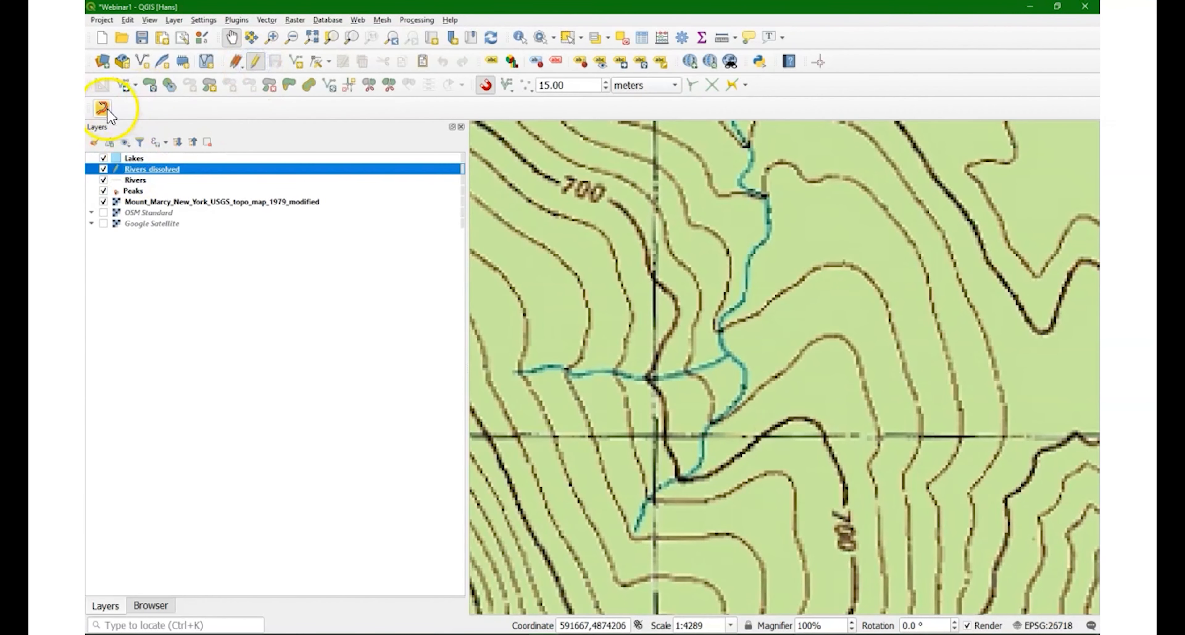
{"action": "left_click", "coordinate": [106, 112]}
{"action": "left_click", "coordinate": [454, 563]}
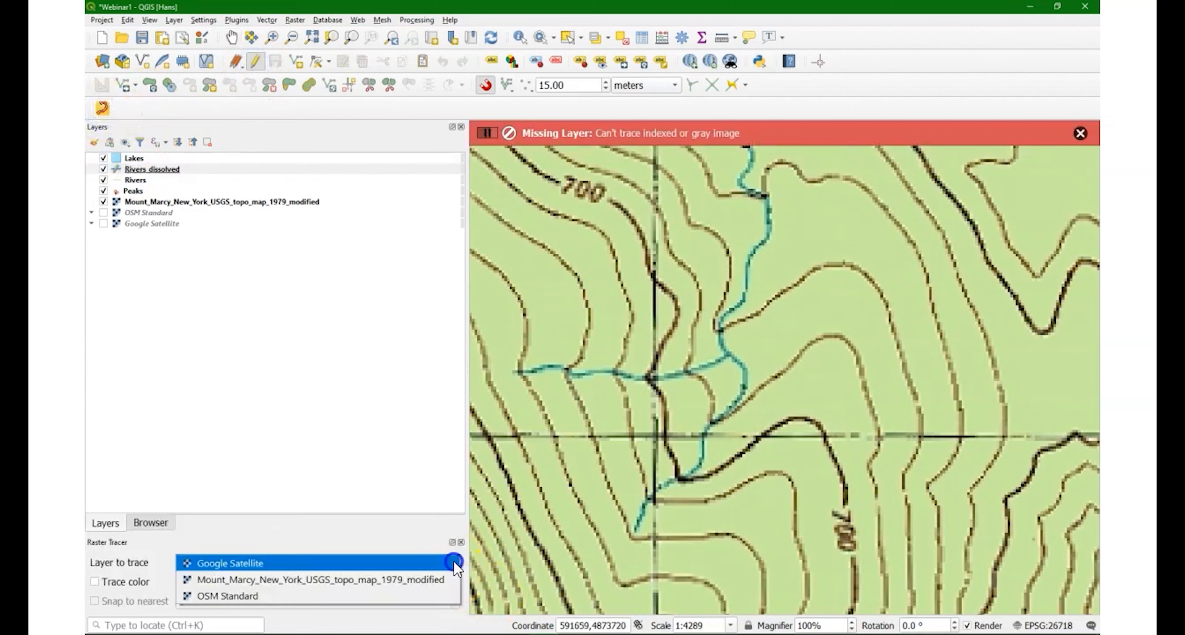
{"action": "left_click", "coordinate": [337, 579]}
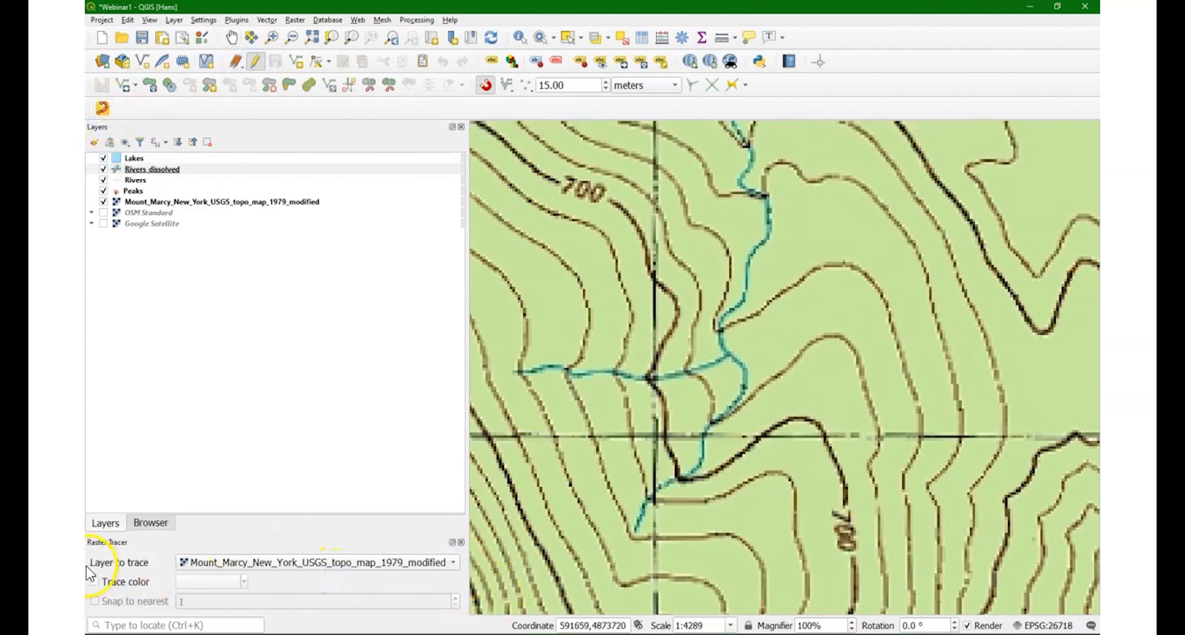
Turn on Trace color and sample the blue-green river colour from the stream's southern end on the map
{"action": "left_click", "coordinate": [97, 583]}
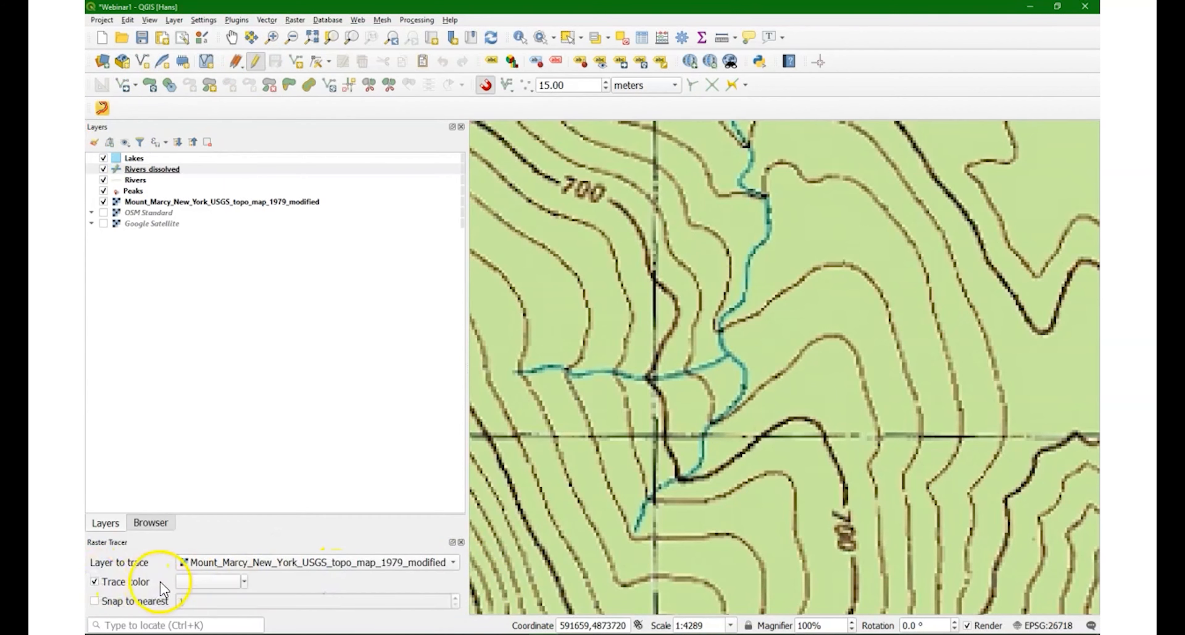
{"action": "left_click", "coordinate": [244, 583]}
{"action": "left_click", "coordinate": [216, 615]}
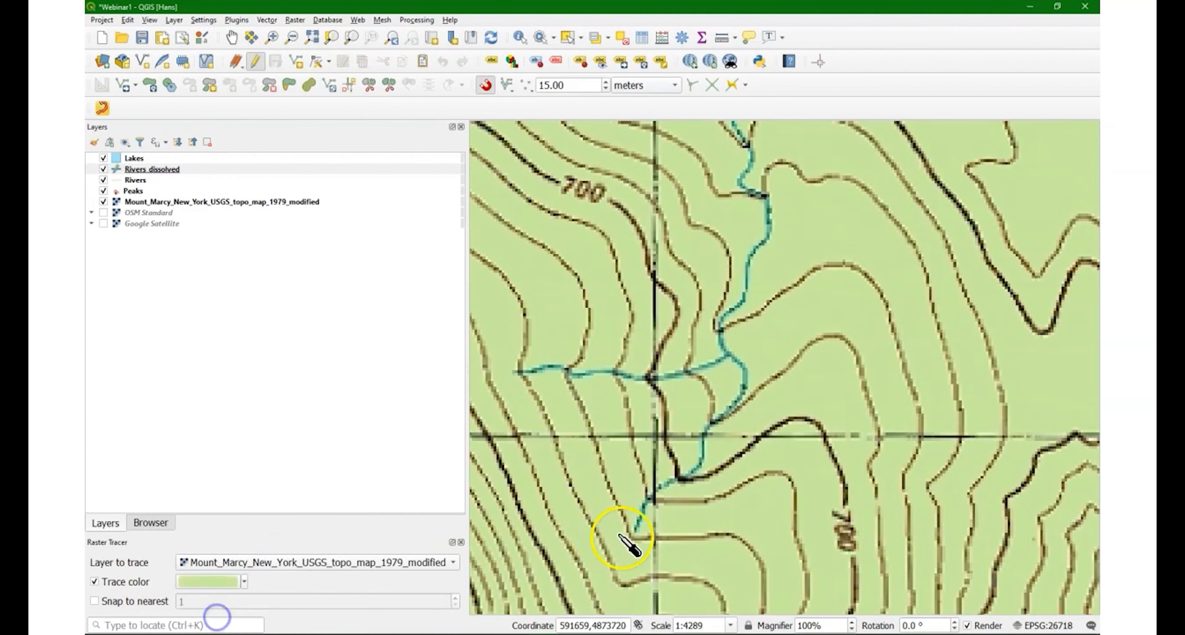
{"action": "scroll", "coordinate": [628, 536], "scroll_direction": "up", "scroll_amount": 2}
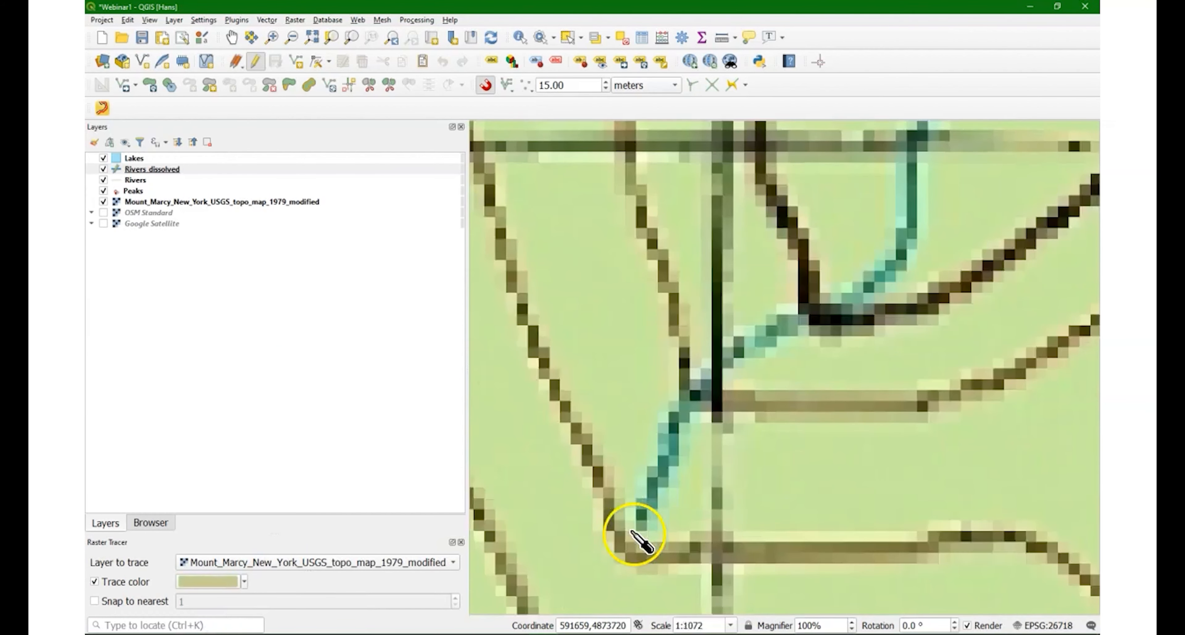
{"action": "left_click", "coordinate": [643, 519]}
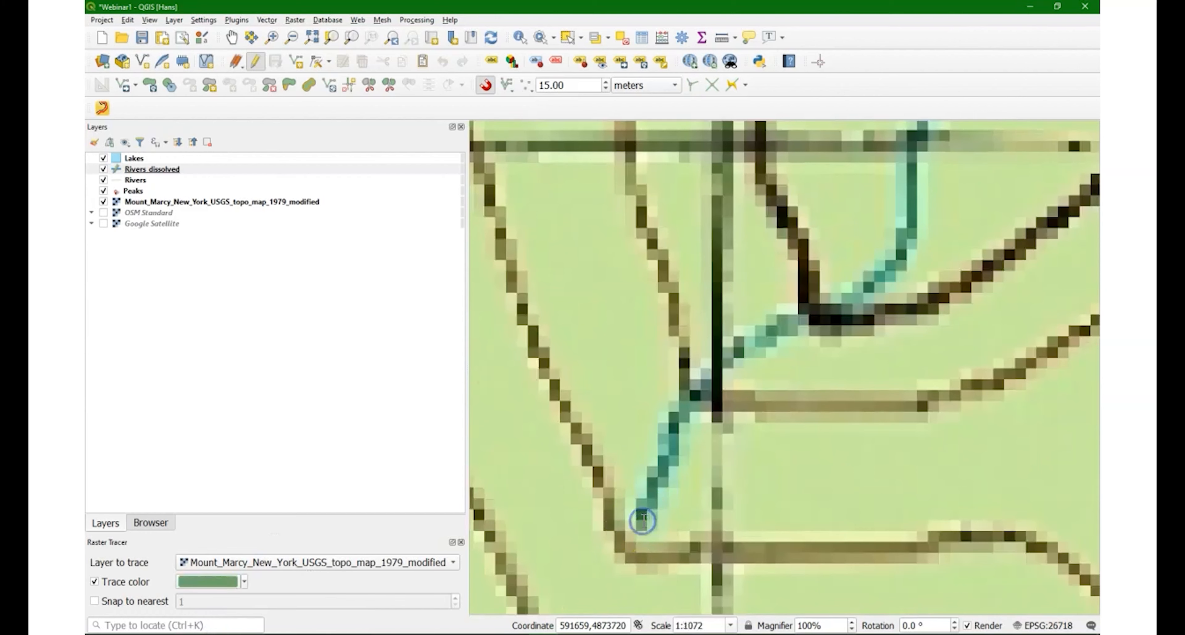
Trace the river from its southern end northward to the junction with the western tributary
{"action": "left_click", "coordinate": [642, 523]}
{"action": "left_click", "coordinate": [708, 394]}
{"action": "scroll", "coordinate": [761, 333], "scroll_direction": "down", "scroll_amount": 1}
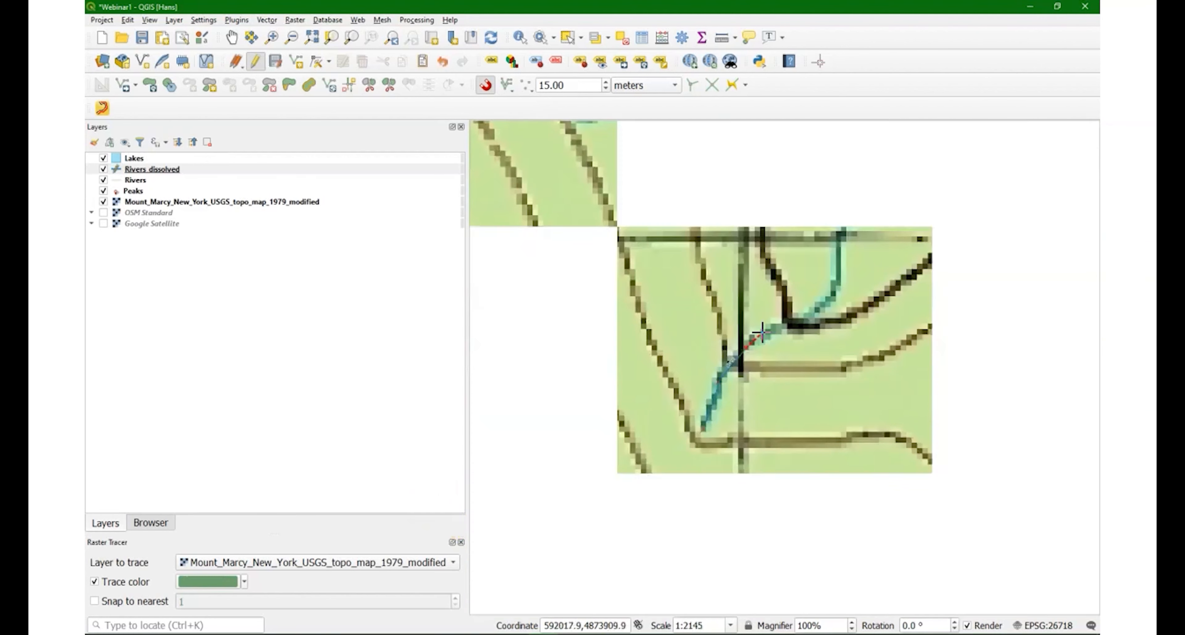
{"action": "left_click", "coordinate": [838, 251]}
{"action": "scroll", "coordinate": [838, 252], "scroll_direction": "down", "scroll_amount": 1}
{"action": "left_click_drag", "start_coordinate": [838, 252], "coordinate": [743, 383]}
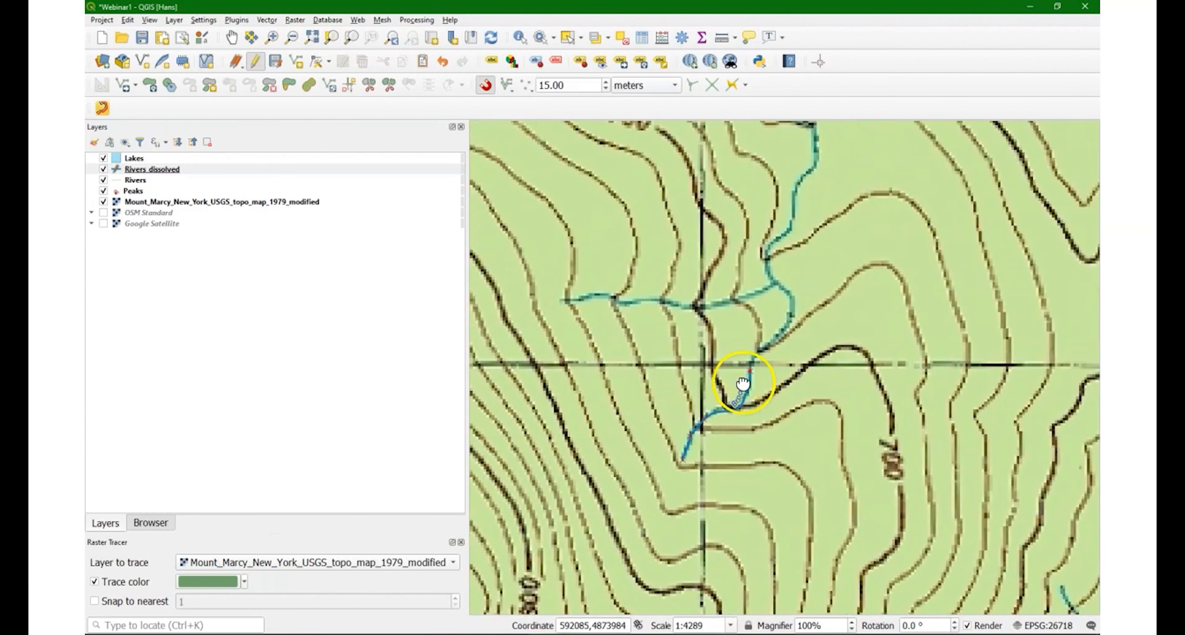
{"action": "left_click", "coordinate": [758, 345]}
{"action": "left_click", "coordinate": [745, 336]}
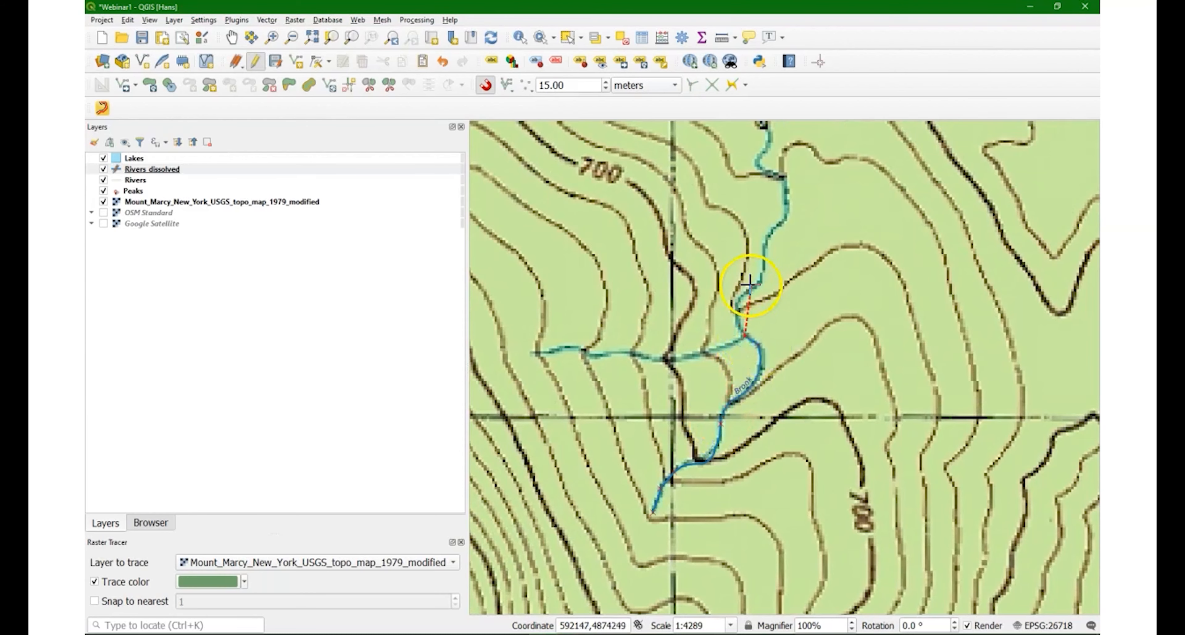
Continue the river trace north from the tributary junction to the stream beside the lake and finish the line
{"action": "left_click", "coordinate": [761, 266]}
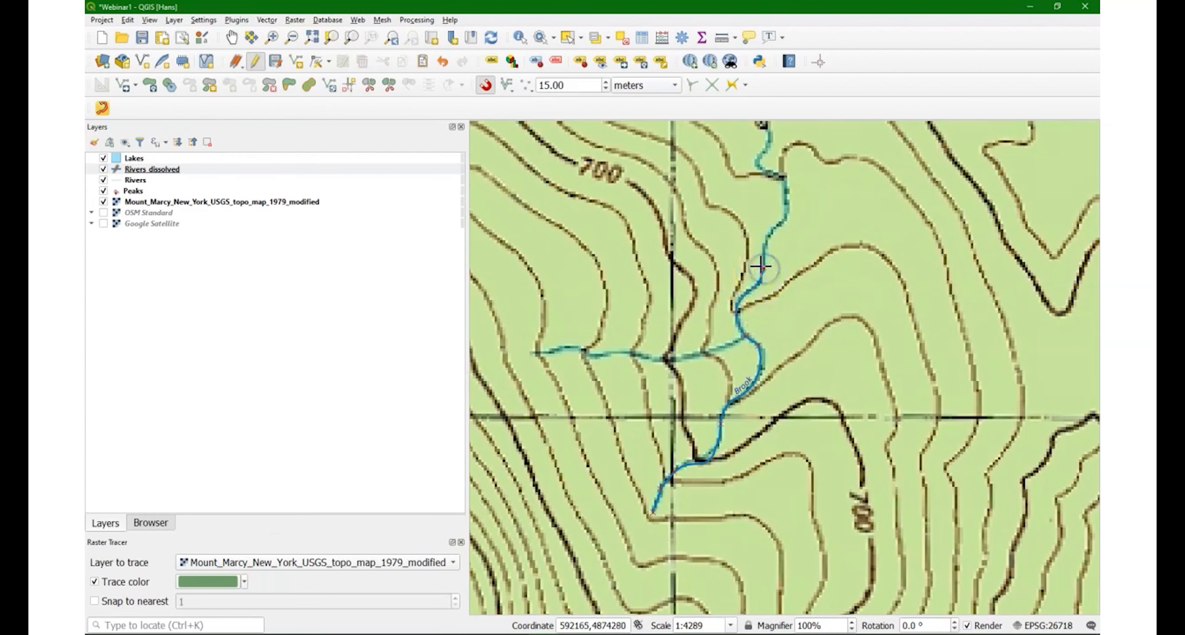
{"action": "key", "text": "space"}
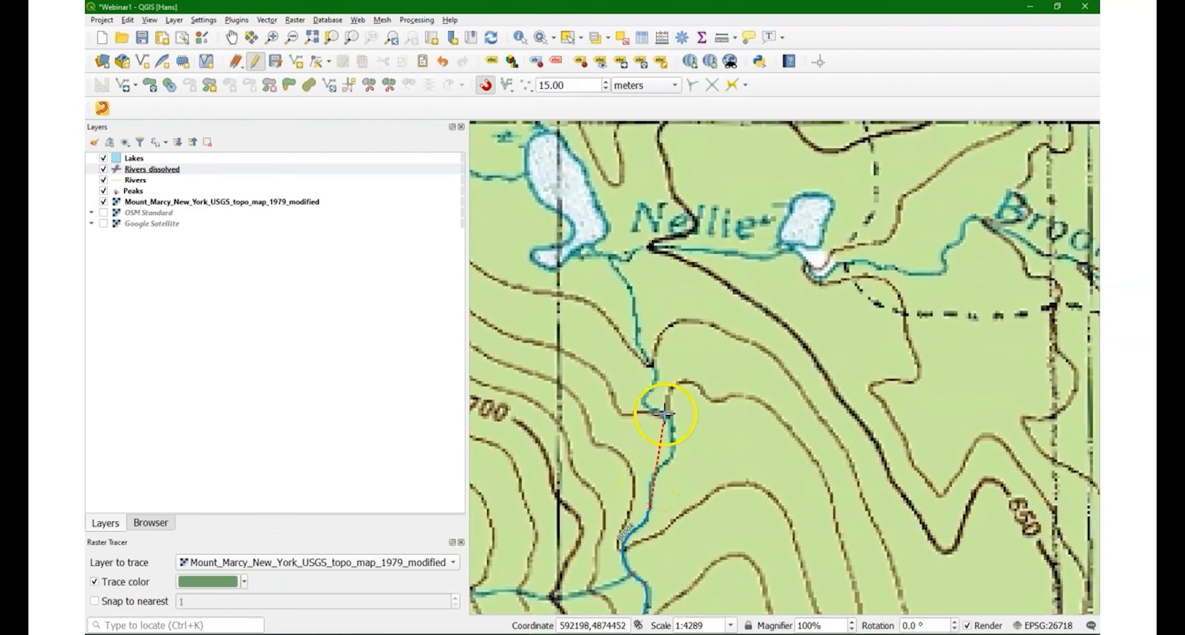
{"action": "left_click", "coordinate": [665, 415]}
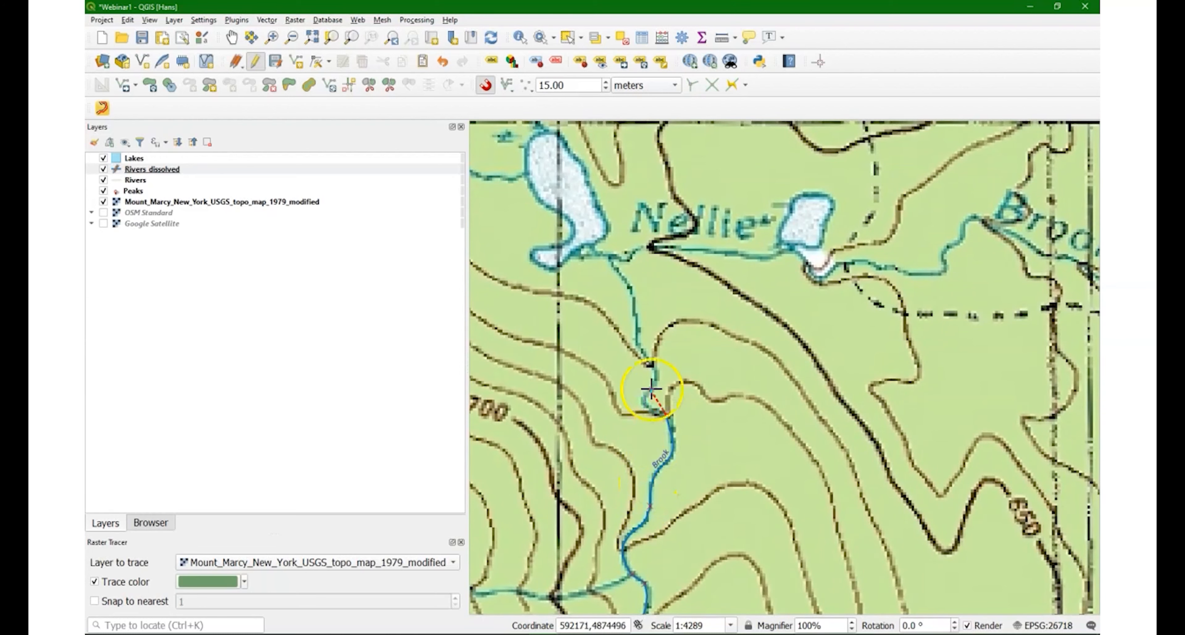
{"action": "left_click", "coordinate": [650, 363]}
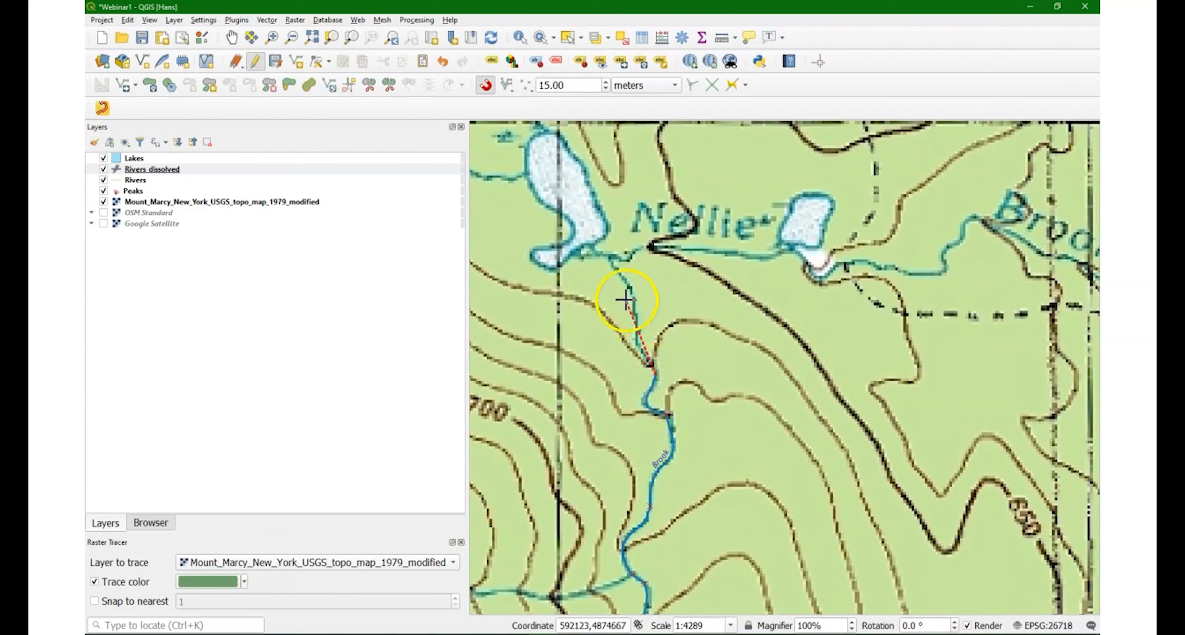
{"action": "left_click", "coordinate": [629, 286]}
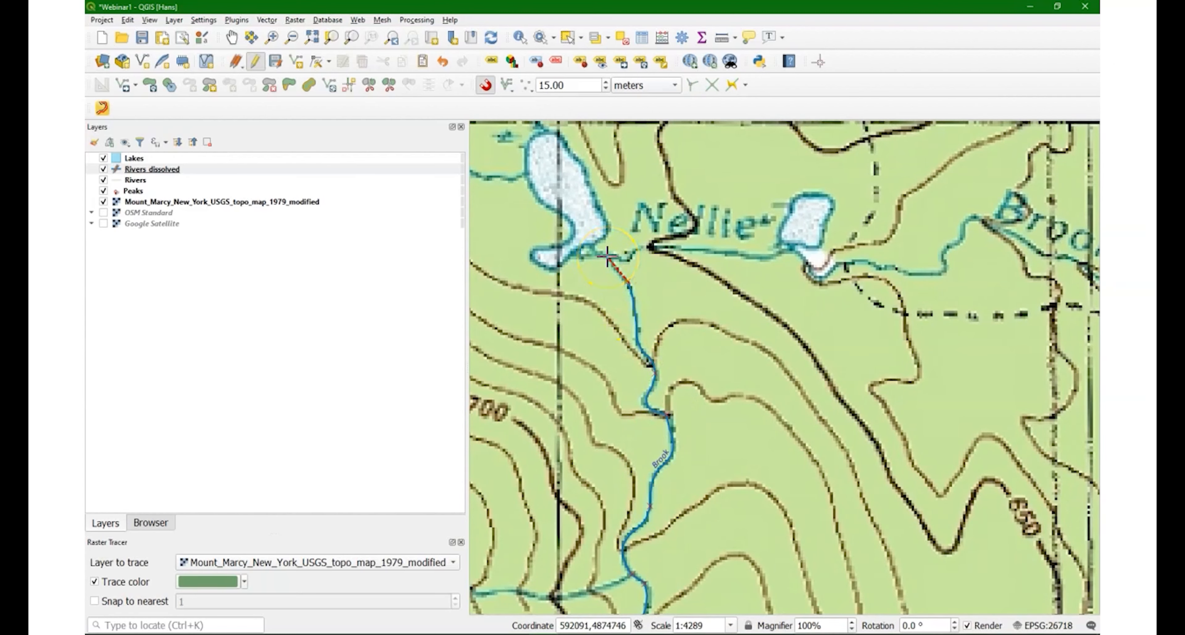
{"action": "left_click", "coordinate": [607, 256]}
{"action": "right_click", "coordinate": [607, 256]}
Stop editing the Rivers dissolved layer and save the traced river
{"action": "left_click_drag", "start_coordinate": [709, 550], "coordinate": [817, 298]}
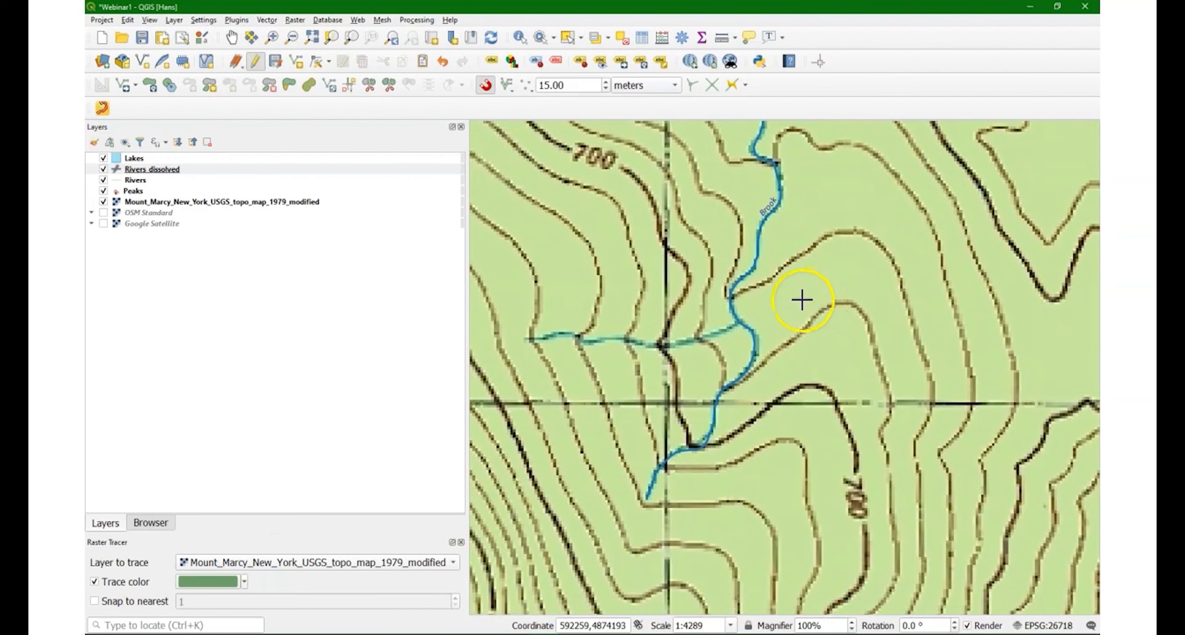
{"action": "left_click", "coordinate": [256, 63]}
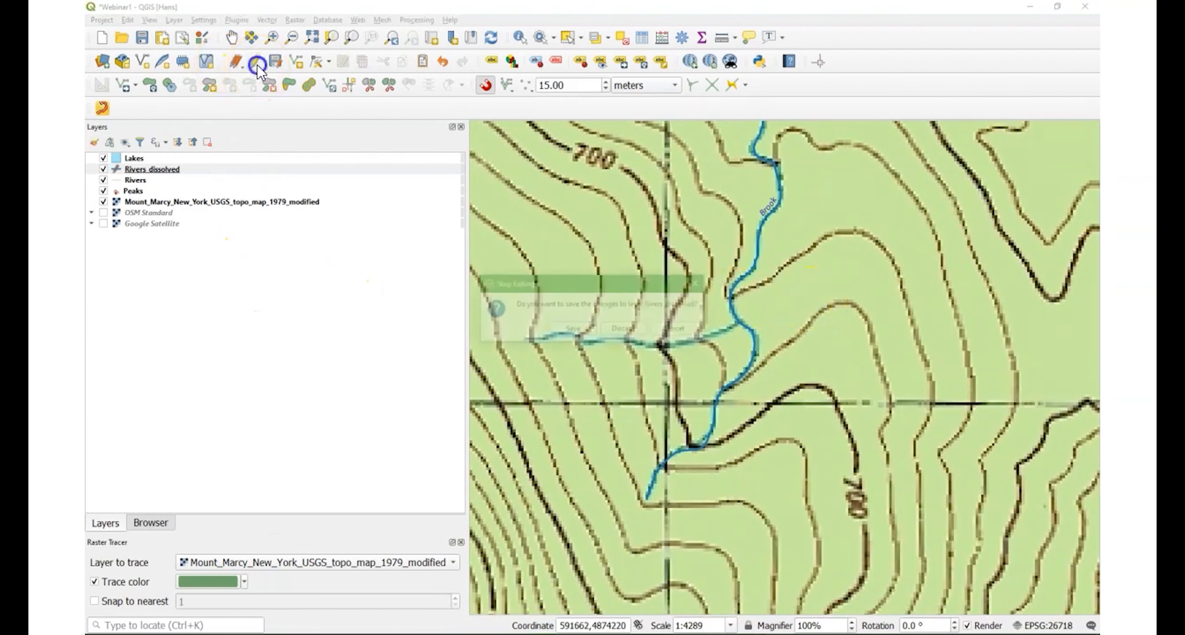
{"action": "left_click", "coordinate": [566, 329]}
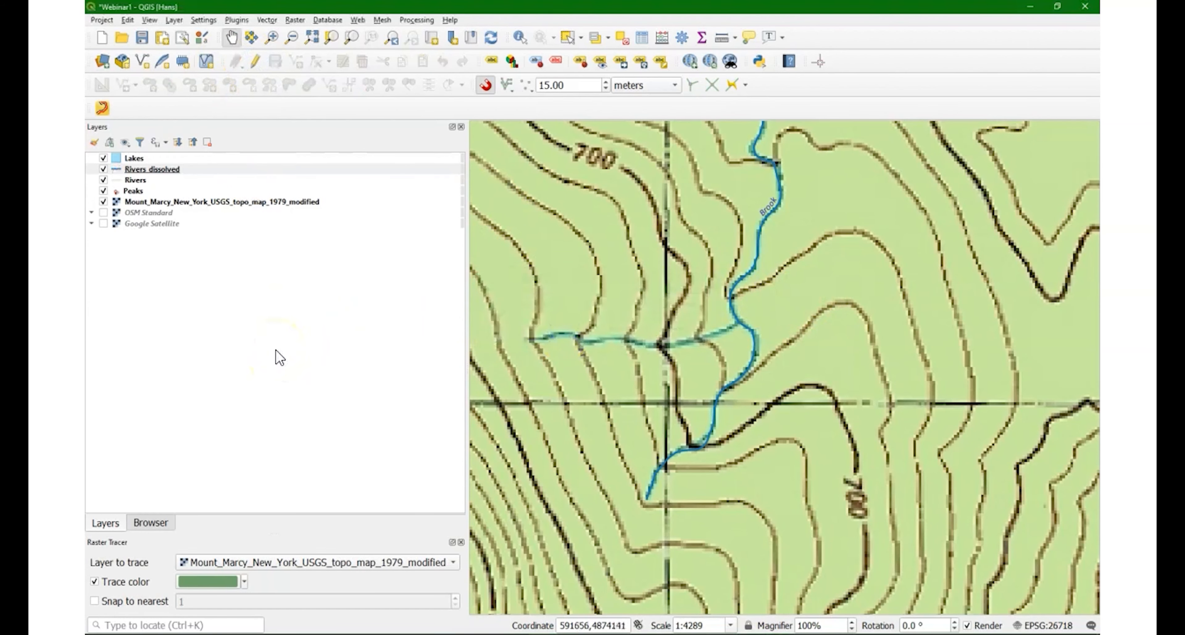
{"action": "left_click", "coordinate": [240, 367]}
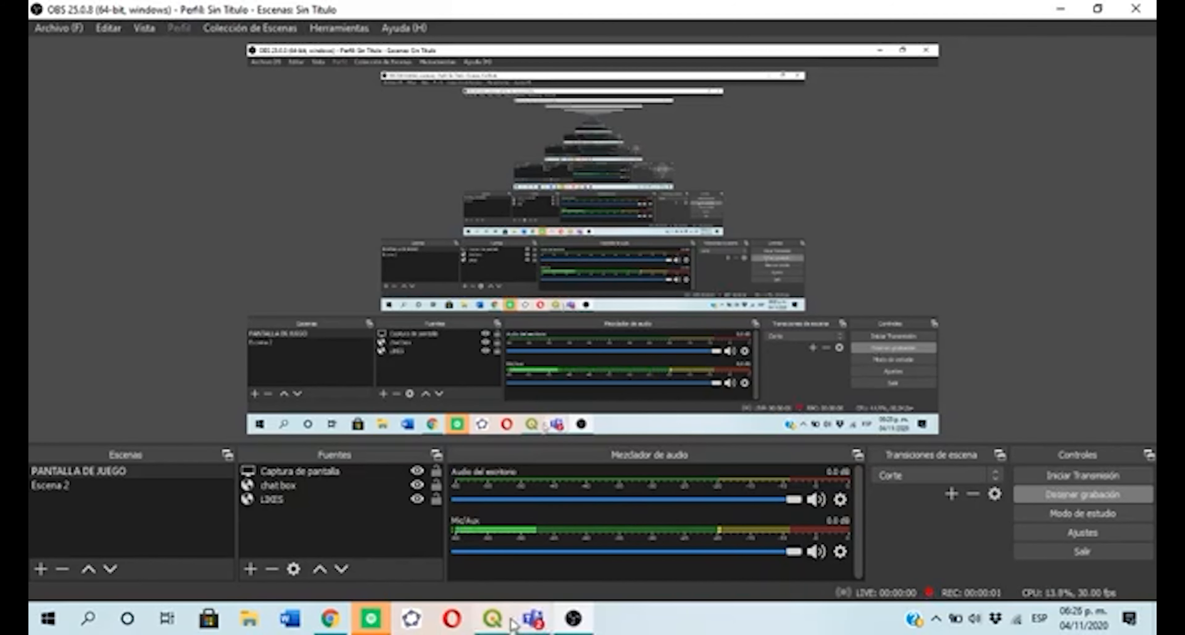
Switch to the QGIS window and check that Raster Tracer is listed among the installed plugins
{"action": "left_click", "coordinate": [507, 624]}
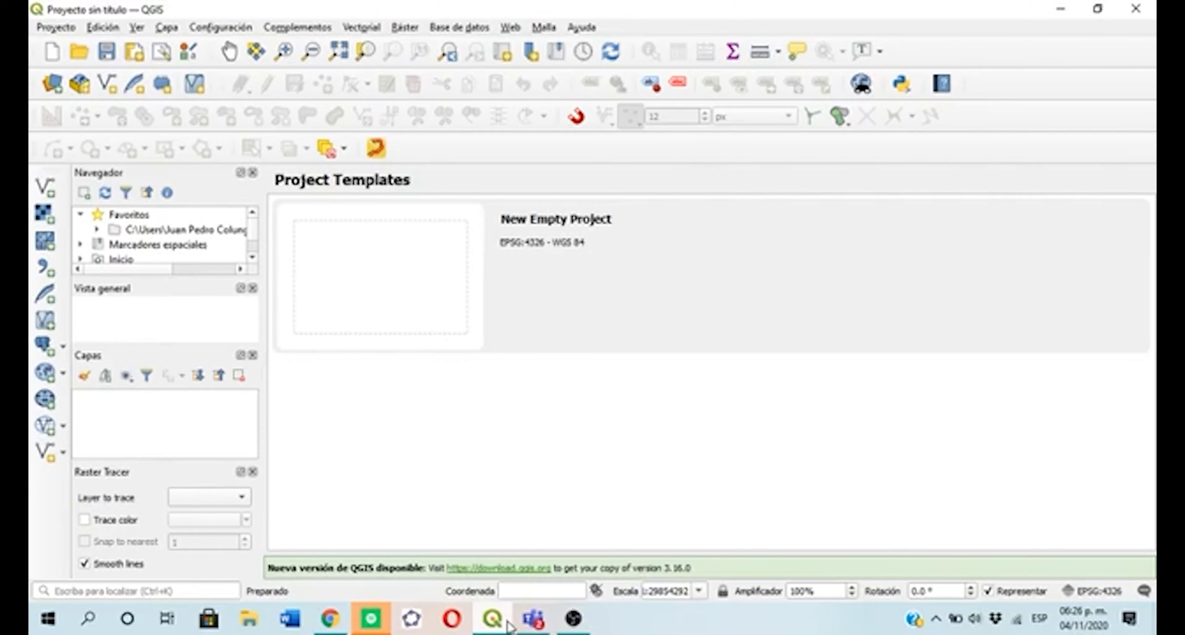
{"action": "left_click", "coordinate": [307, 29]}
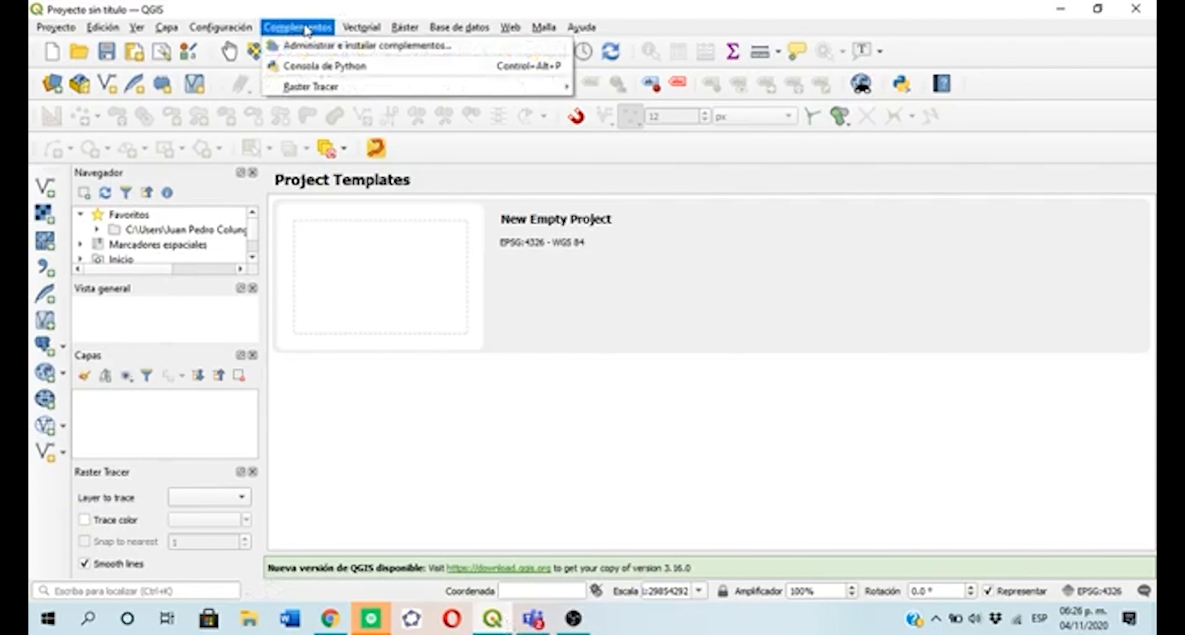
{"action": "left_click", "coordinate": [470, 425]}
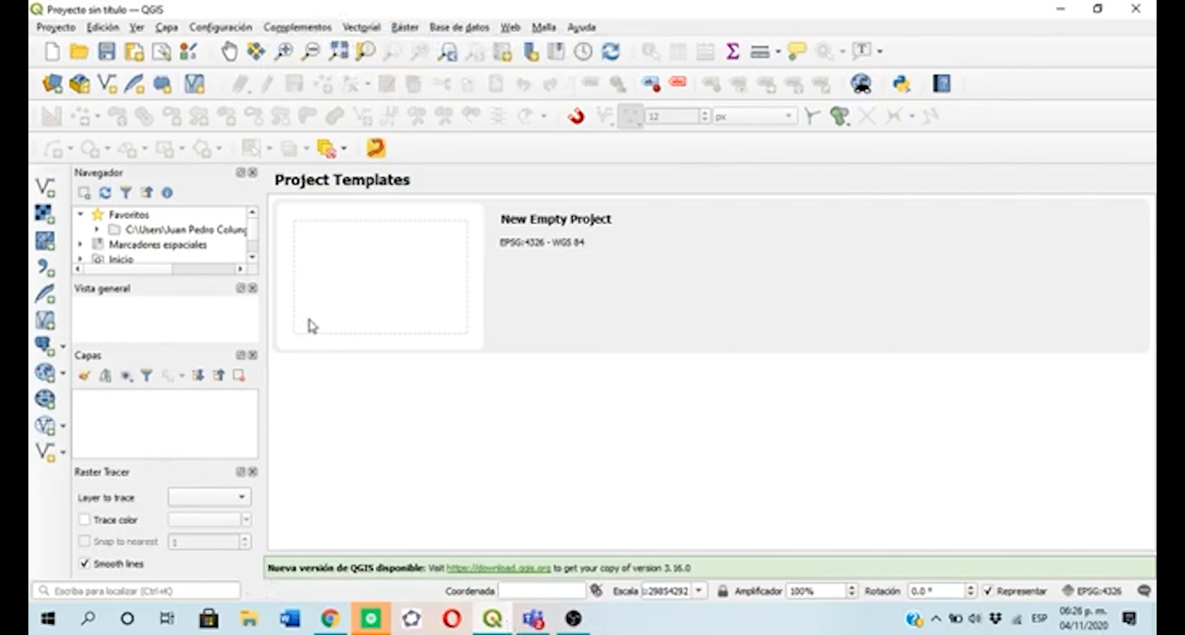
Open the H13C31_EDAFOLOGIA project from the H13C31 folder in the favourites
{"action": "scroll", "coordinate": [252, 237], "scroll_direction": "down", "scroll_amount": 5}
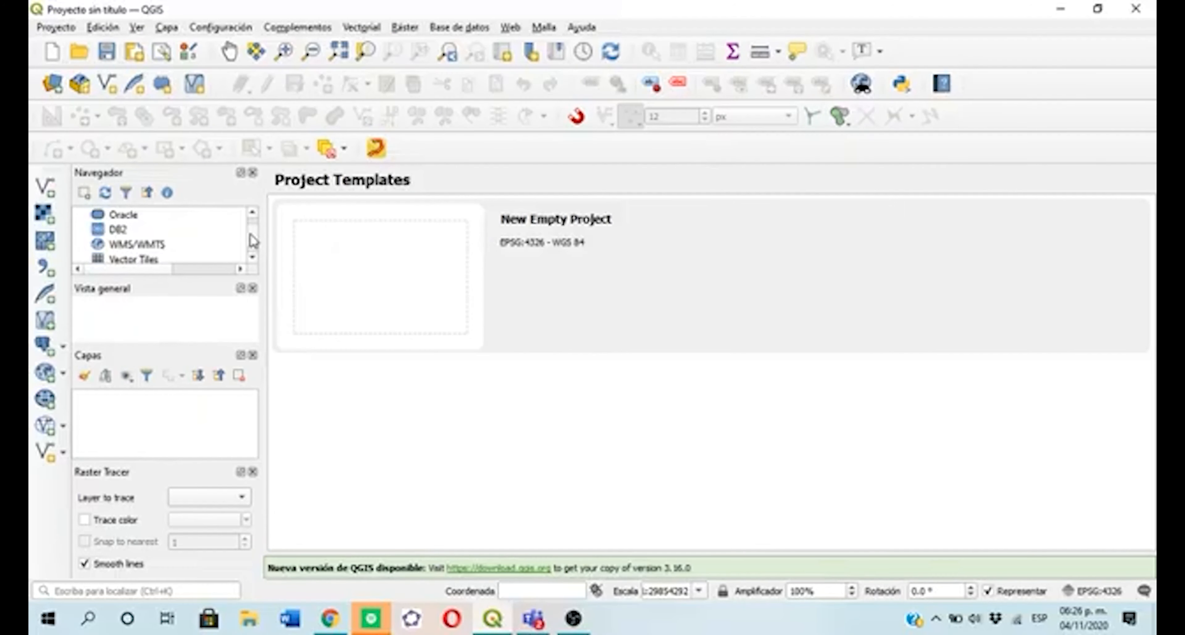
{"action": "scroll", "coordinate": [252, 239], "scroll_direction": "up", "scroll_amount": 5}
{"action": "left_click", "coordinate": [97, 230]}
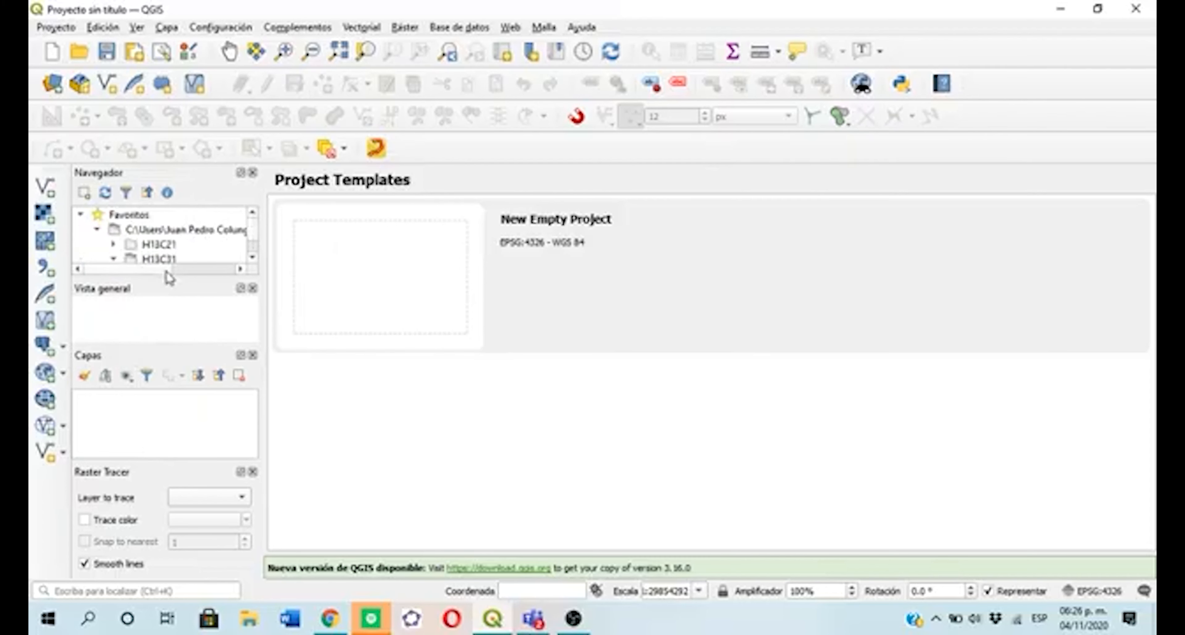
{"action": "left_click", "coordinate": [164, 261]}
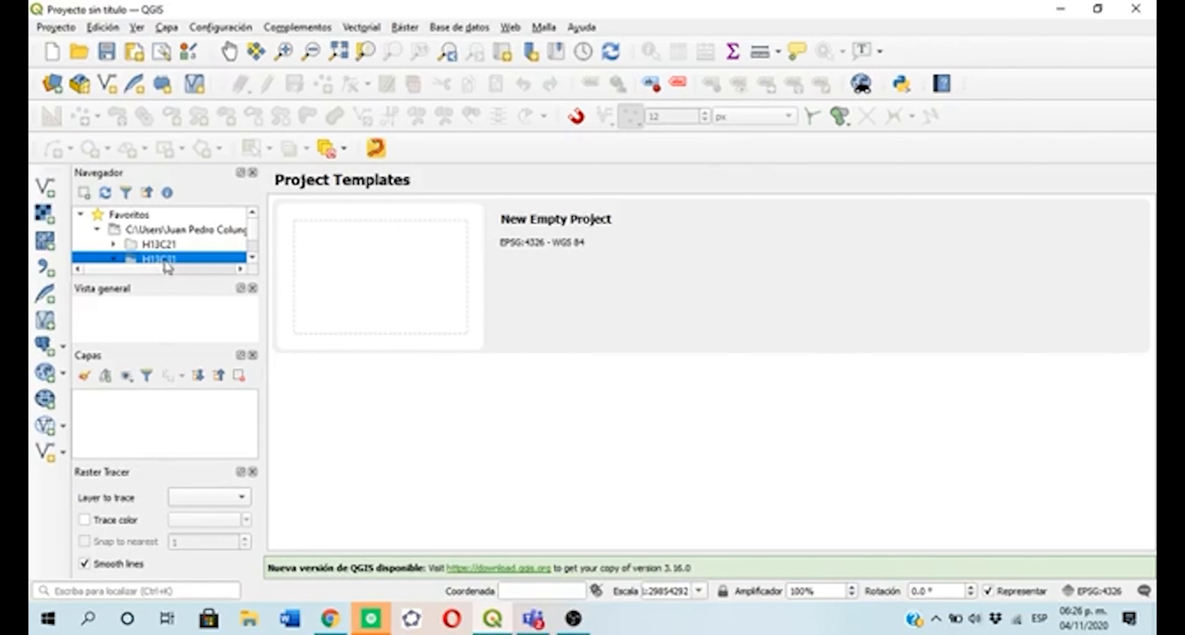
{"action": "scroll", "coordinate": [254, 241], "scroll_direction": "down", "scroll_amount": 2}
{"action": "scroll", "coordinate": [254, 241], "scroll_direction": "up", "scroll_amount": 2}
{"action": "scroll", "coordinate": [254, 241], "scroll_direction": "down", "scroll_amount": 1}
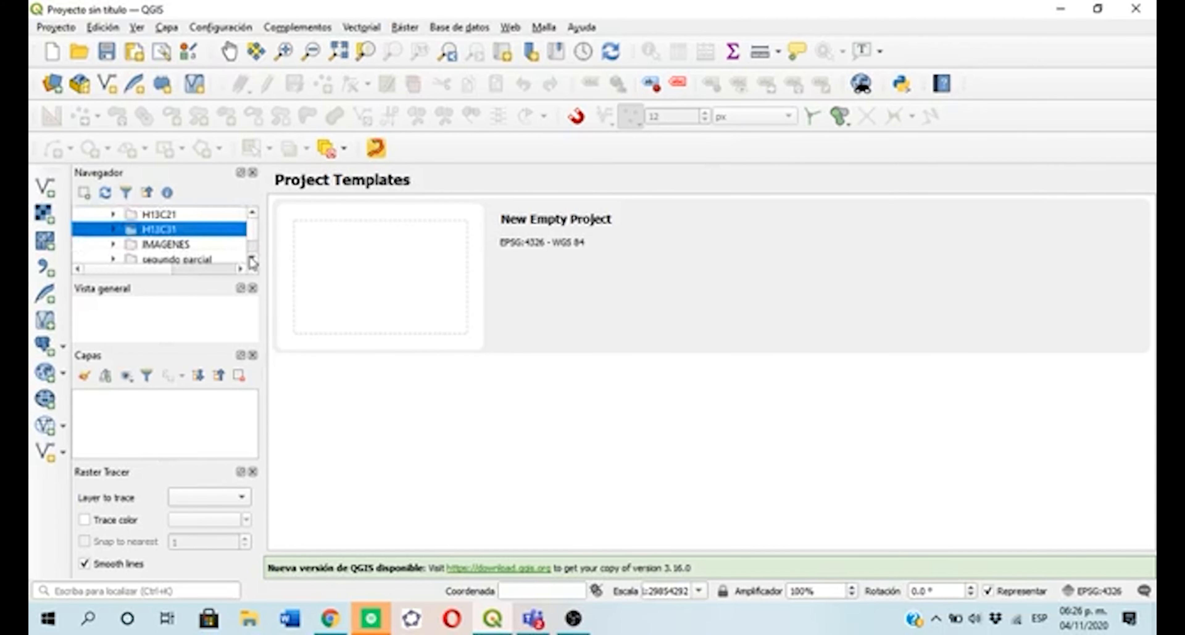
{"action": "left_click", "coordinate": [113, 231]}
{"action": "double_click", "coordinate": [169, 260]}
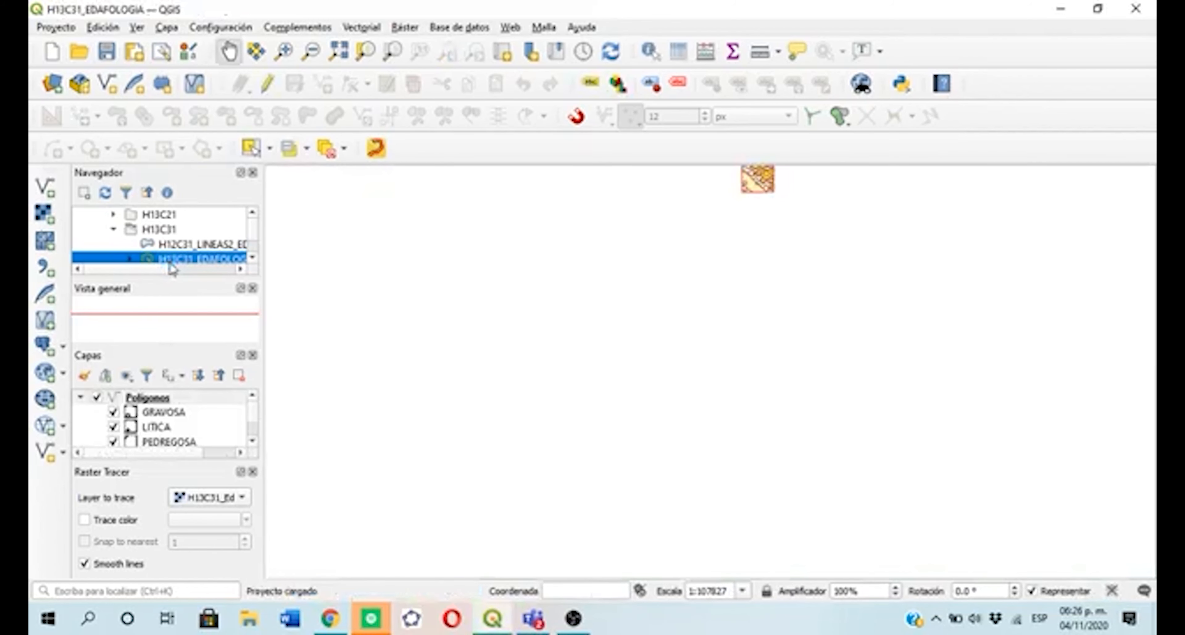
Turn on the H13C31_Edafologia (2) raster layer and zoom in on the northeast corner of the soil map
{"action": "left_click_drag", "start_coordinate": [251, 409], "coordinate": [256, 441]}
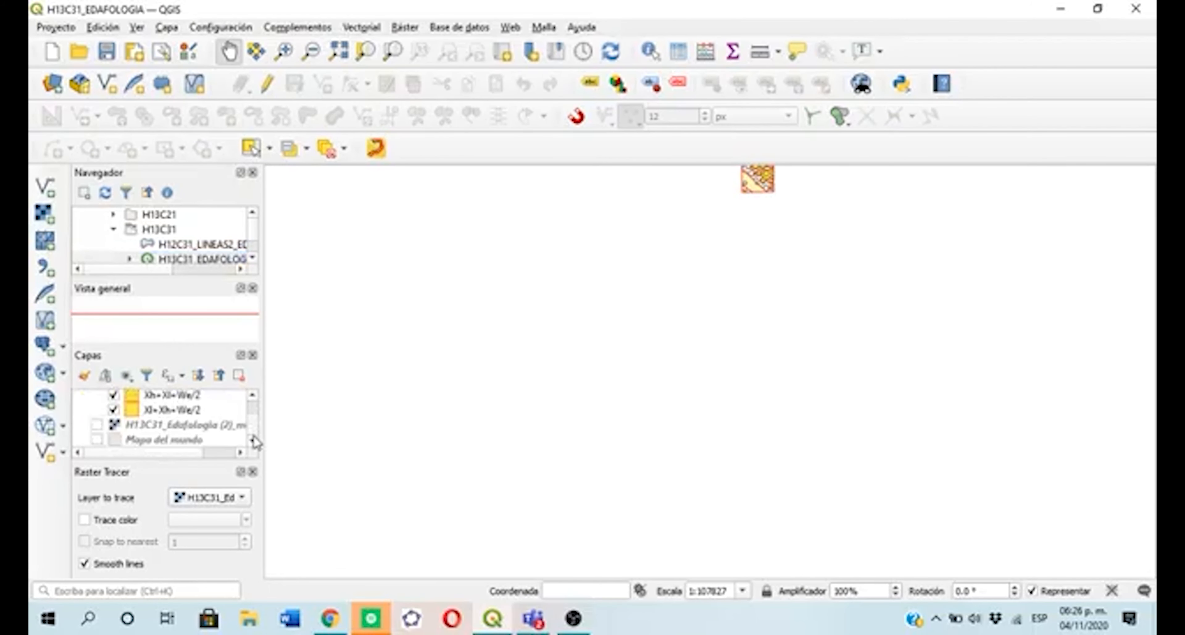
{"action": "left_click", "coordinate": [96, 425]}
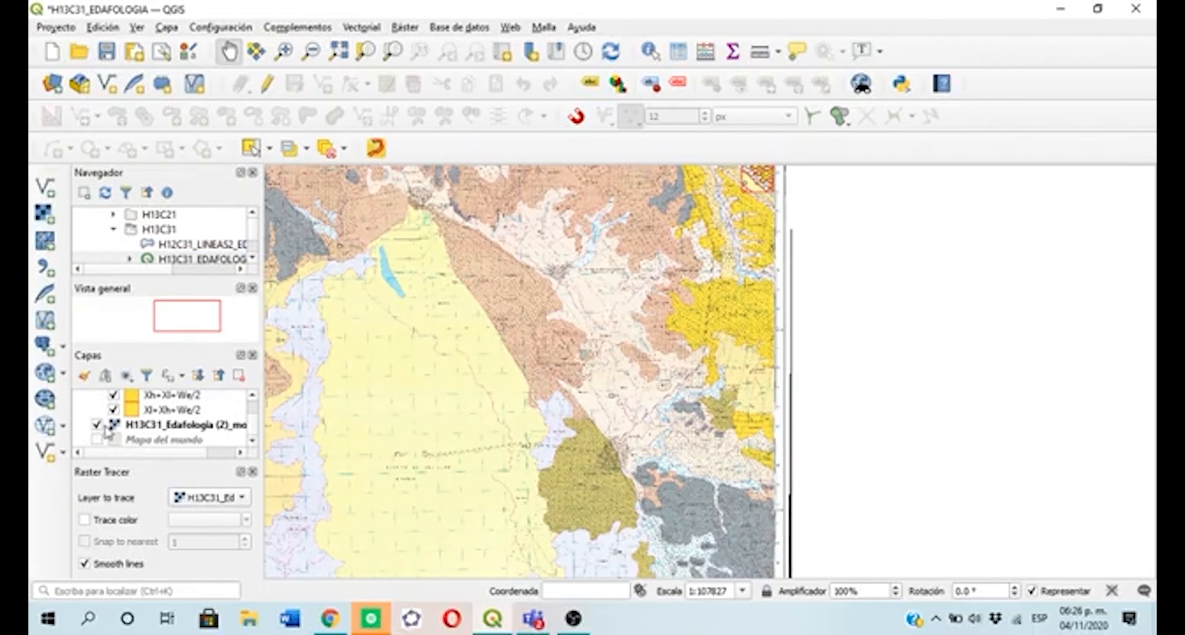
{"action": "left_click", "coordinate": [303, 56]}
{"action": "left_click", "coordinate": [289, 55]}
{"action": "left_click", "coordinate": [647, 184]}
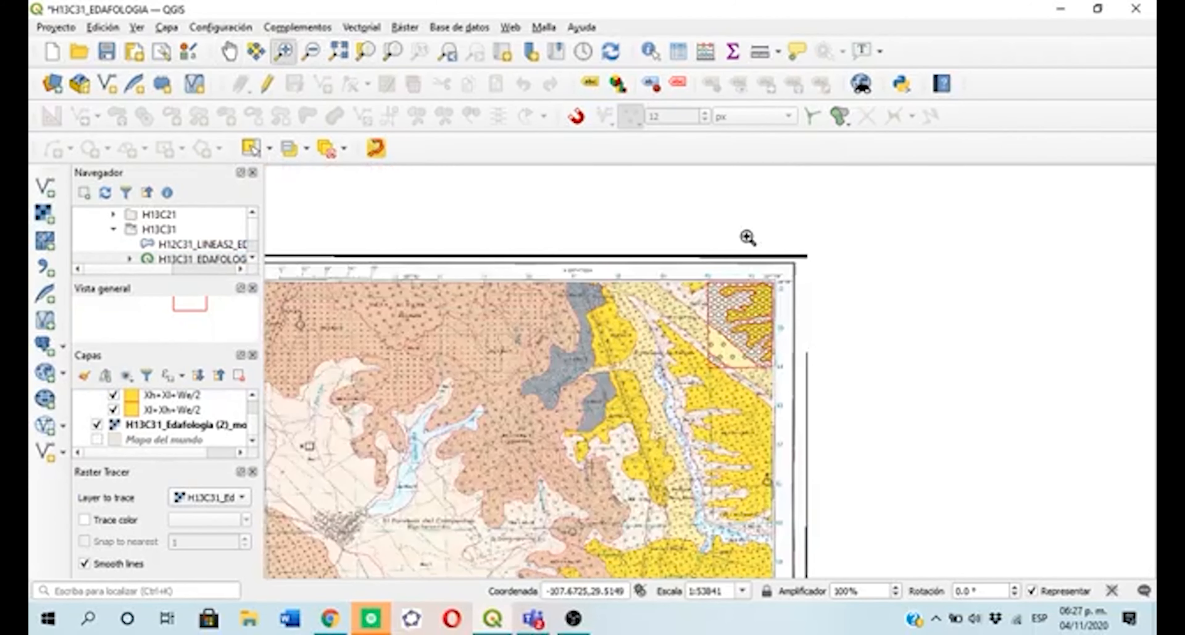
{"action": "left_click", "coordinate": [723, 313]}
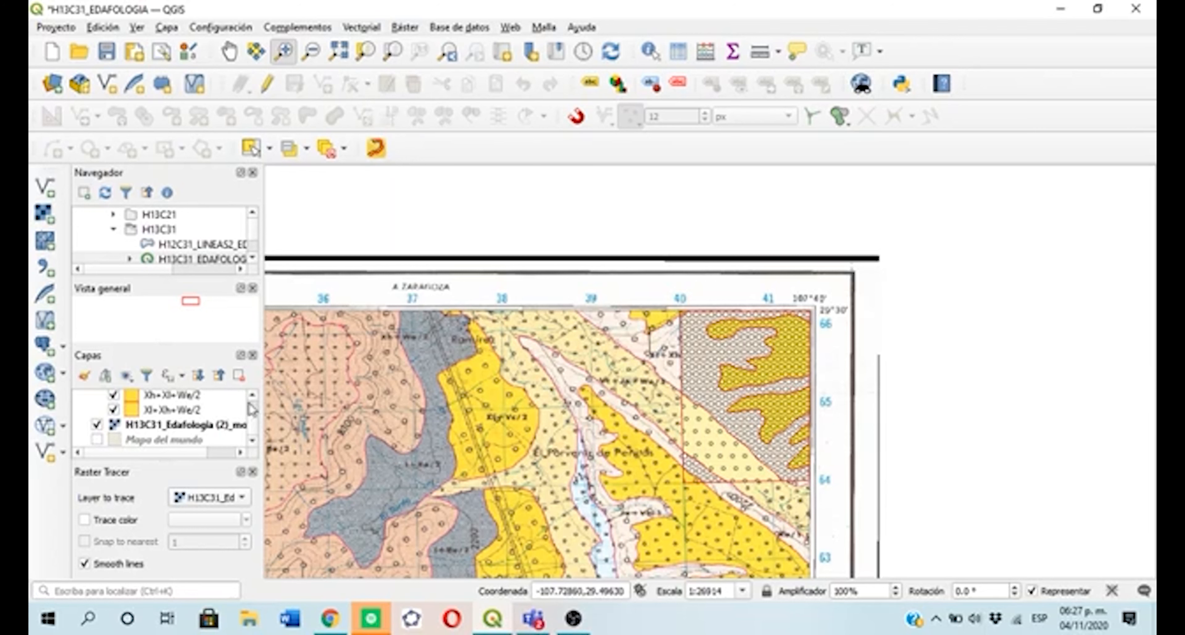
Start a new shapefile layer and set its file name to rastertrace in the H13C31 folder
{"action": "left_click_drag", "start_coordinate": [252, 424], "coordinate": [255, 401]}
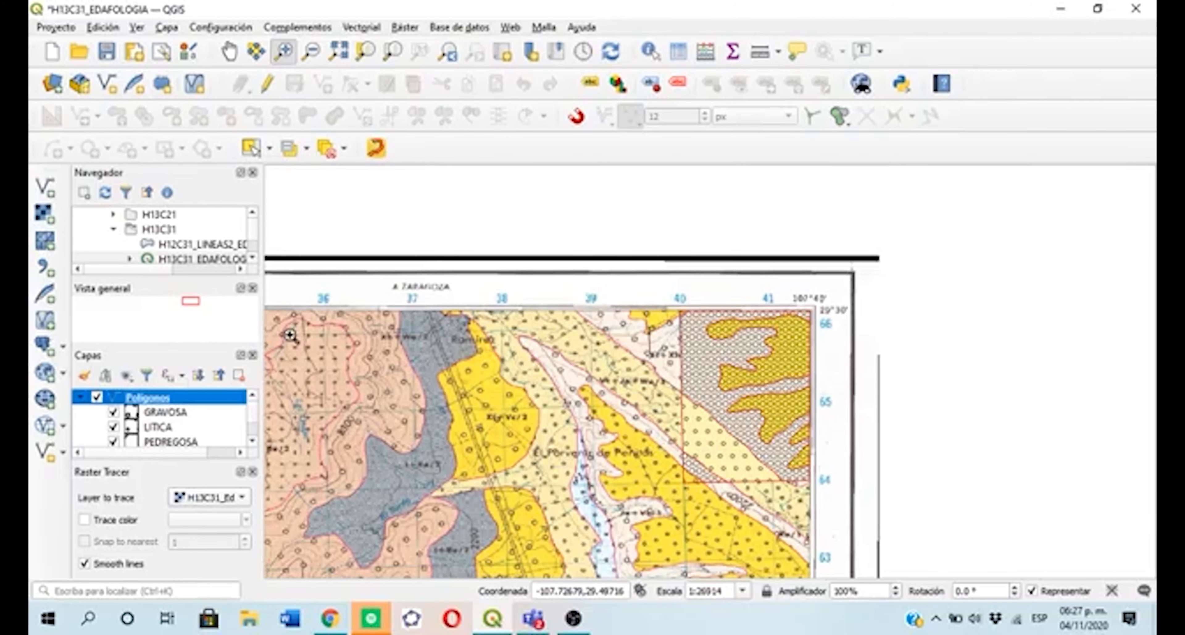
{"action": "left_click", "coordinate": [117, 92]}
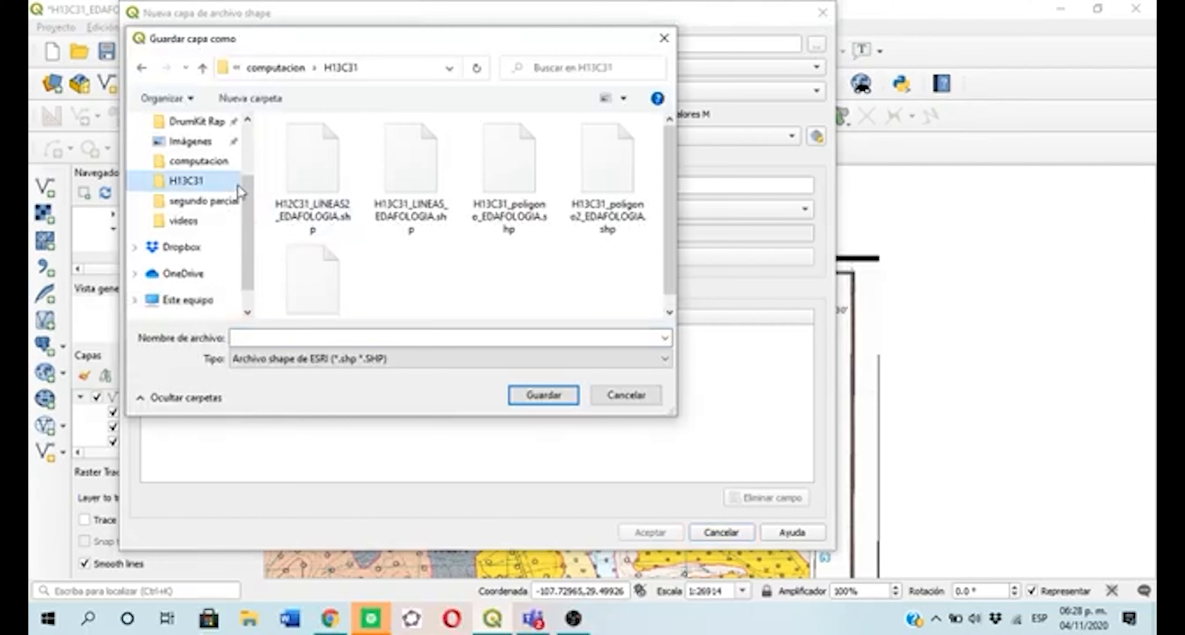
{"action": "left_click", "coordinate": [307, 337]}
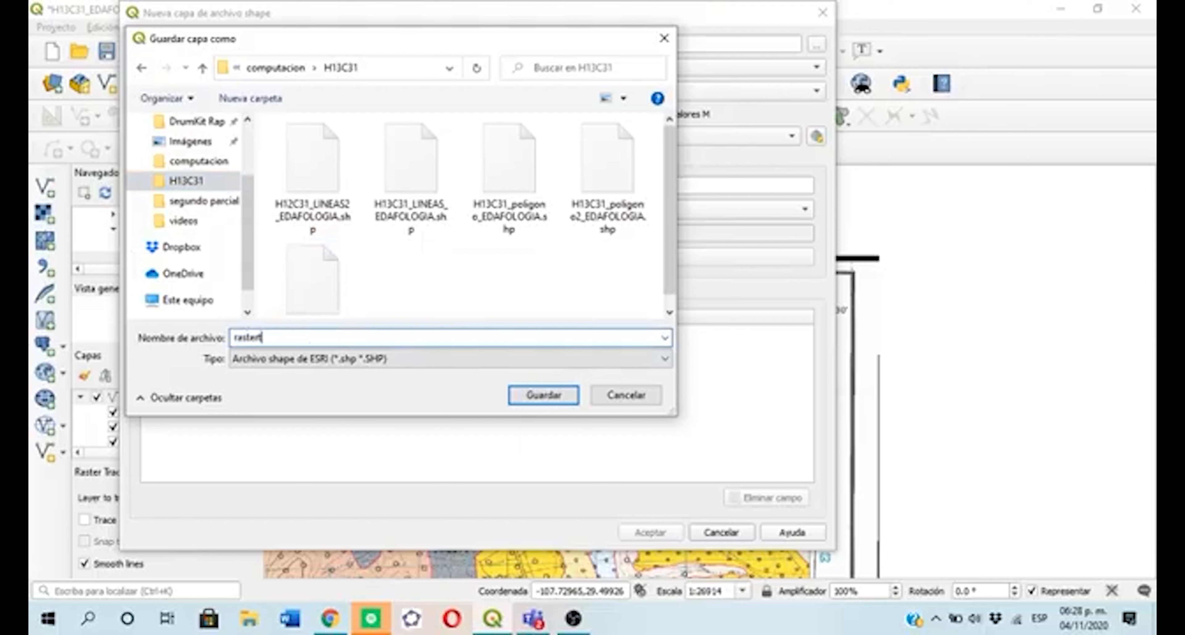
{"action": "type", "text": "rastertrace"}
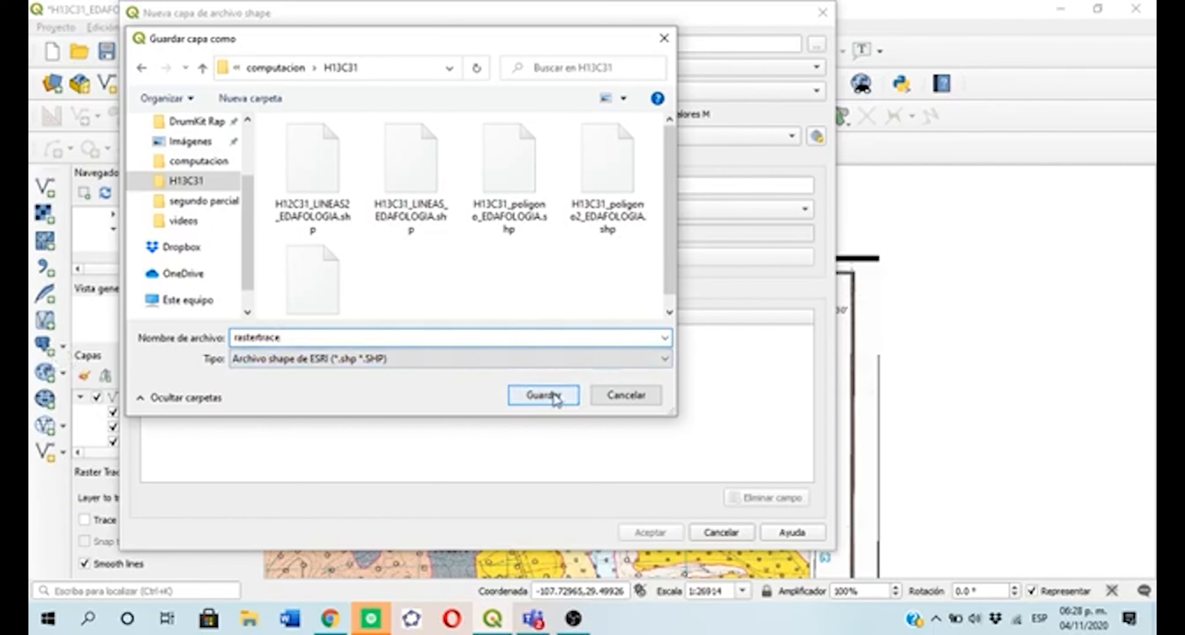
{"action": "left_click", "coordinate": [555, 397]}
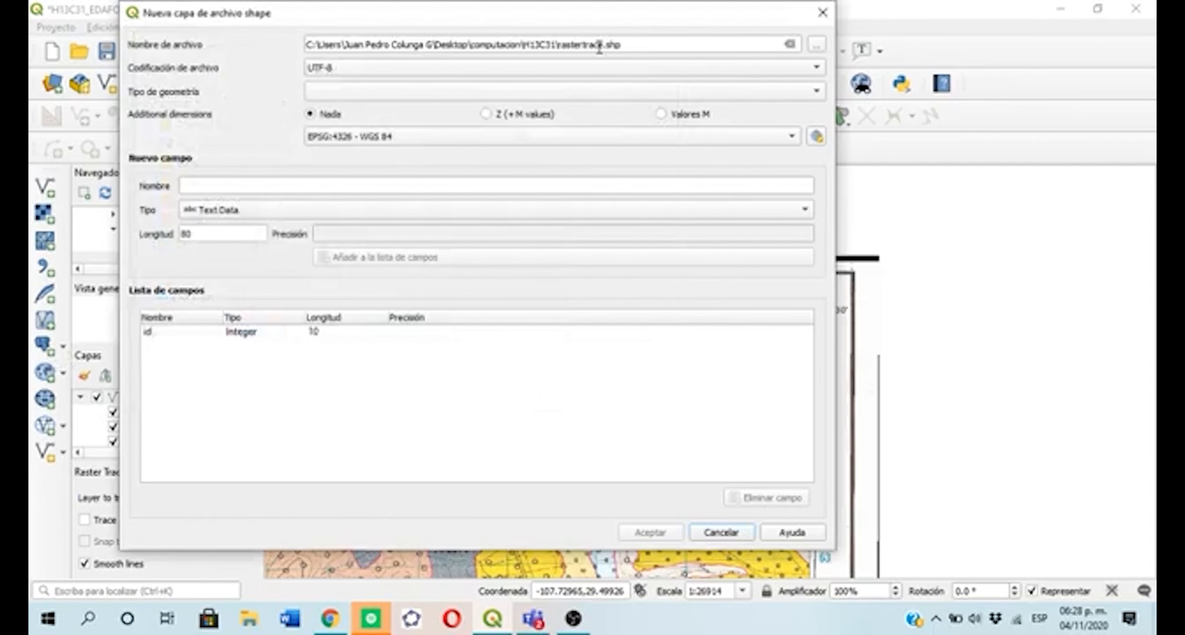
Set the new shapefile's geometry type to Línea, keep UTF-8 encoding and create the layer
{"action": "left_click", "coordinate": [819, 68]}
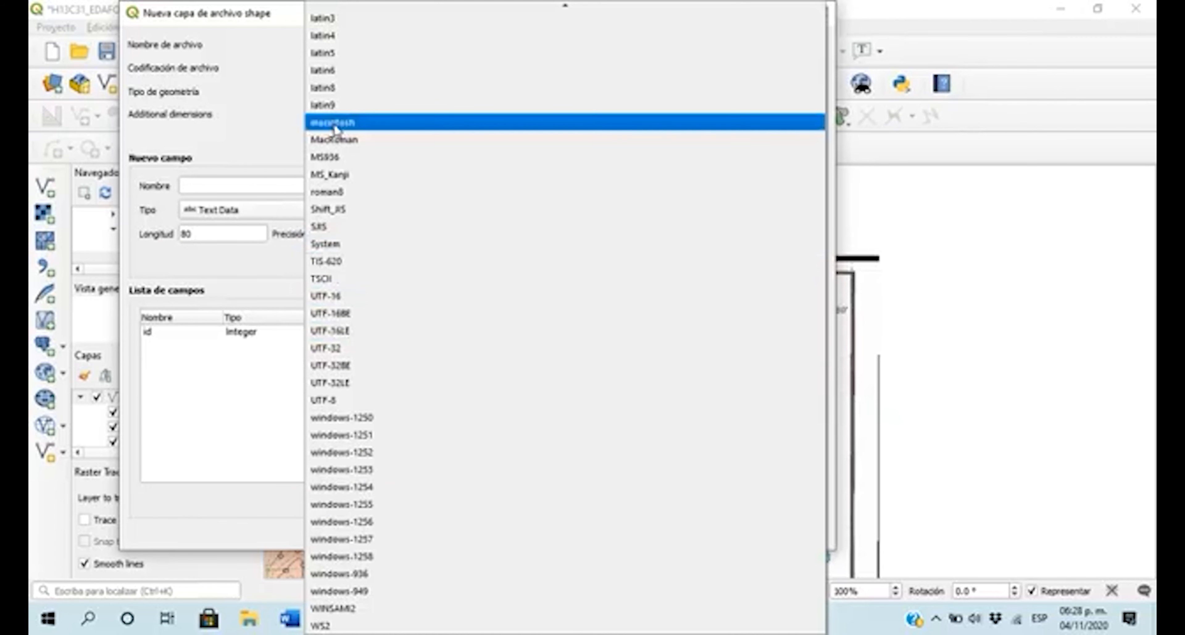
{"action": "left_click", "coordinate": [258, 120]}
{"action": "left_click", "coordinate": [398, 105]}
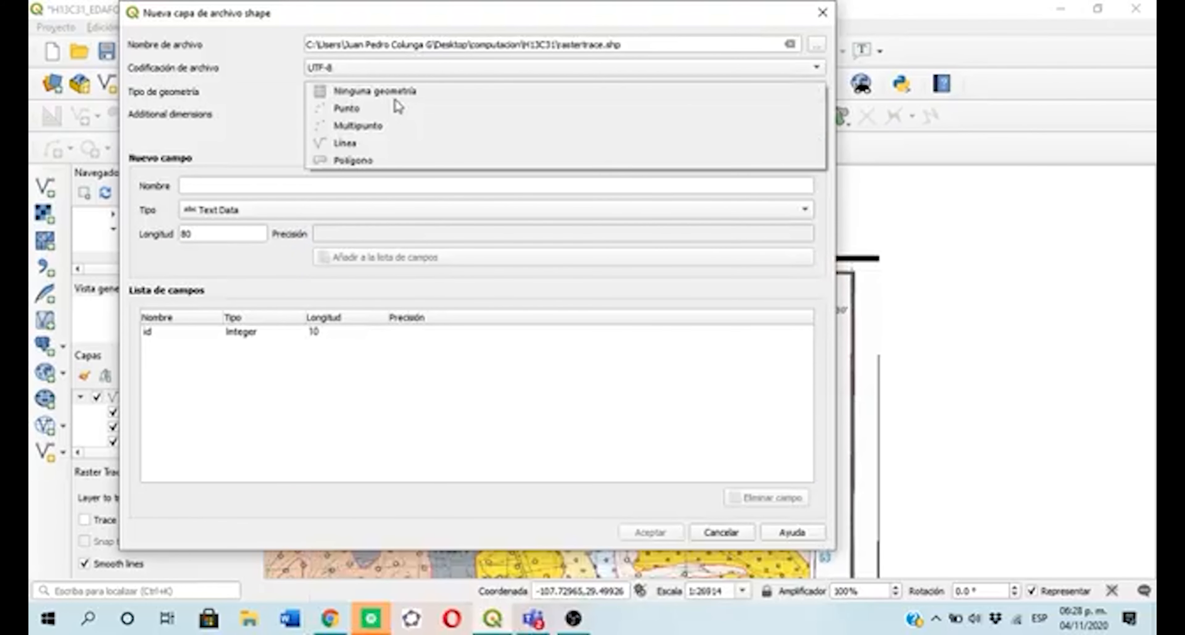
{"action": "left_click", "coordinate": [371, 145]}
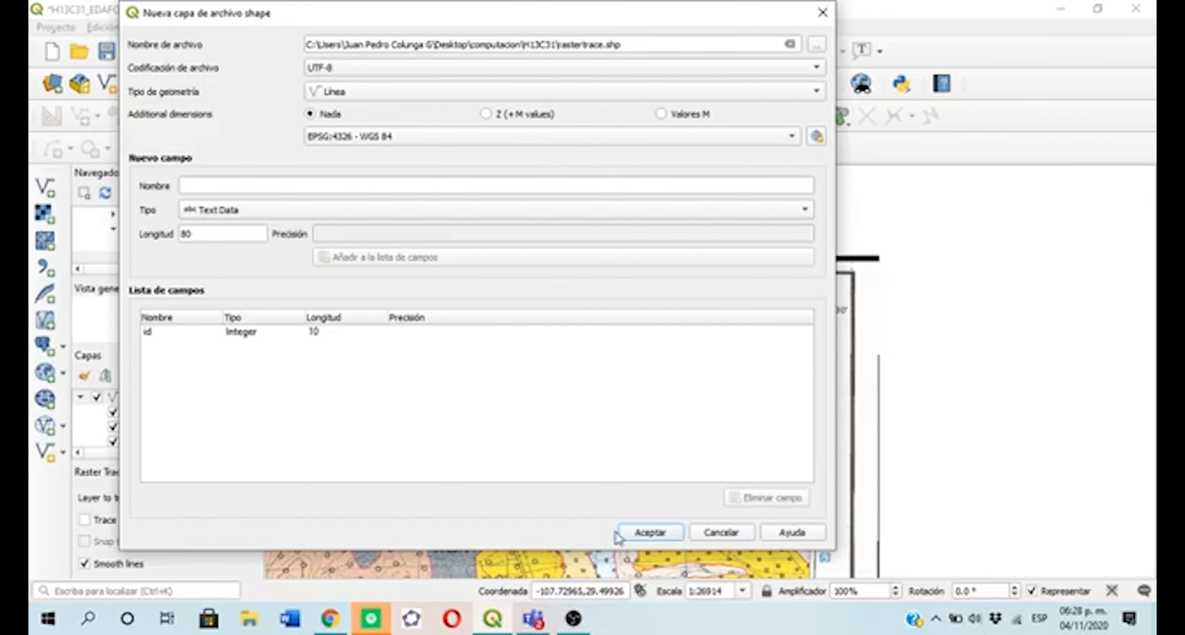
{"action": "left_click", "coordinate": [648, 533]}
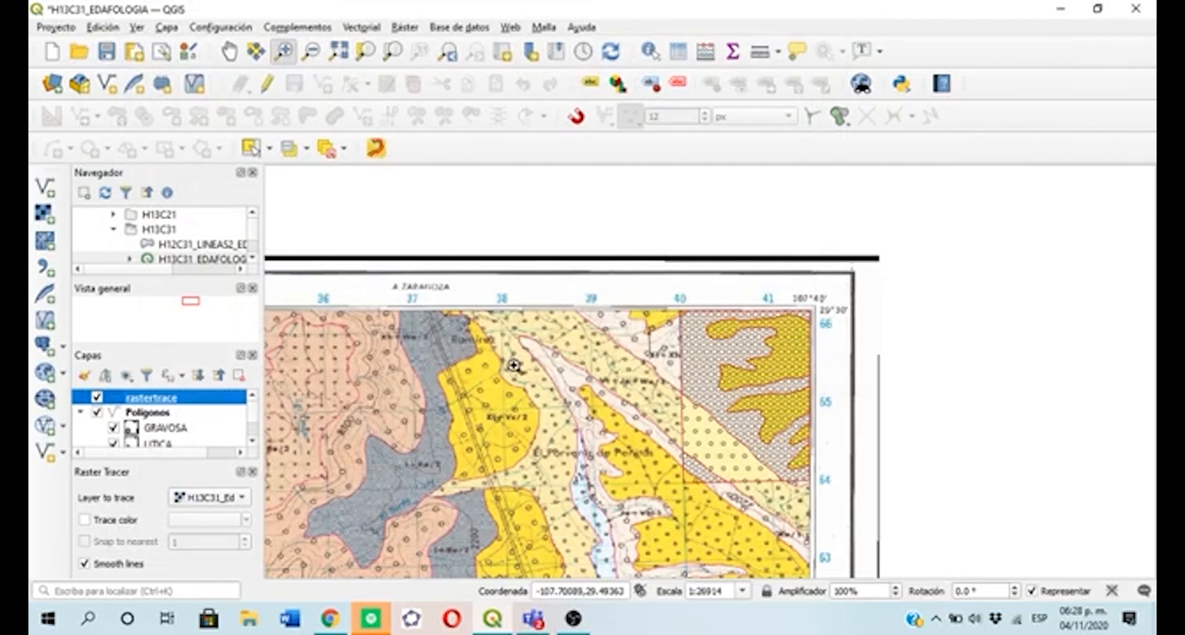
Start editing the rastertrace layer and activate adding line features near the map's northeast corner
{"action": "left_click", "coordinate": [636, 387]}
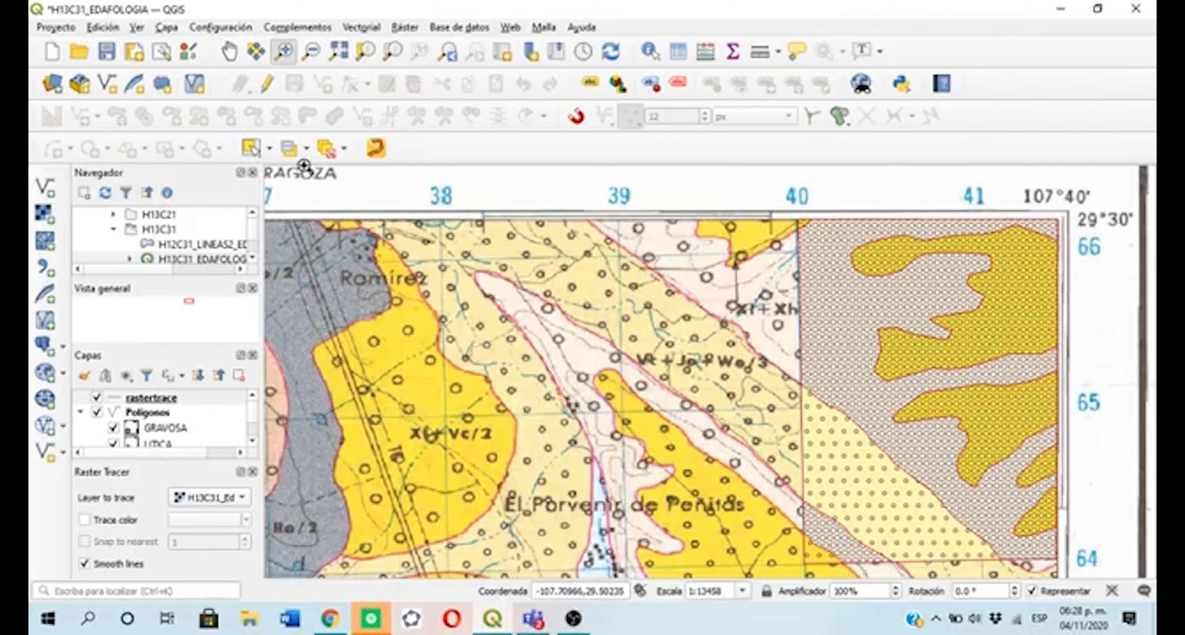
{"action": "left_click", "coordinate": [269, 85]}
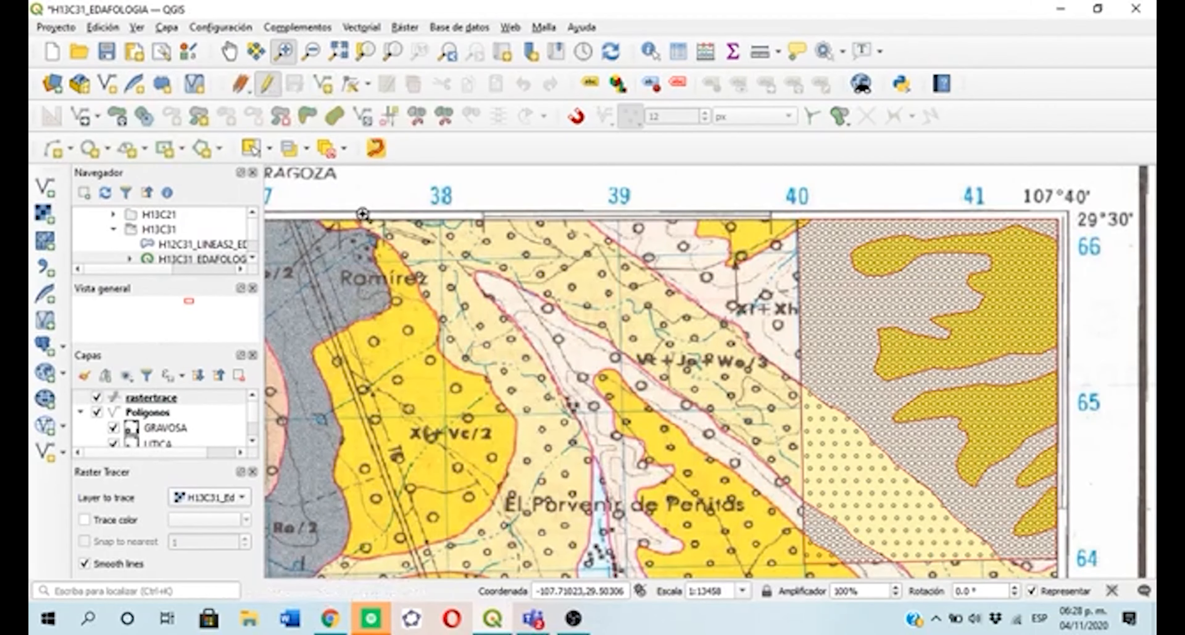
{"action": "left_click", "coordinate": [323, 84]}
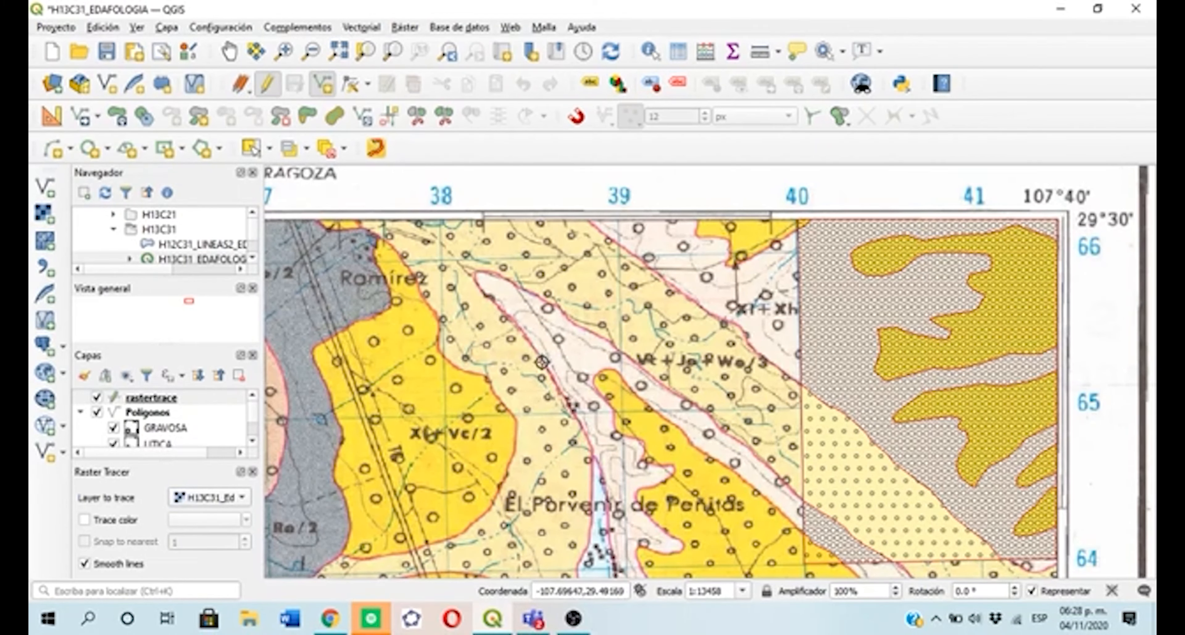
Apply the effect neon symbol to the rastertrace layer
{"action": "left_click", "coordinate": [140, 398]}
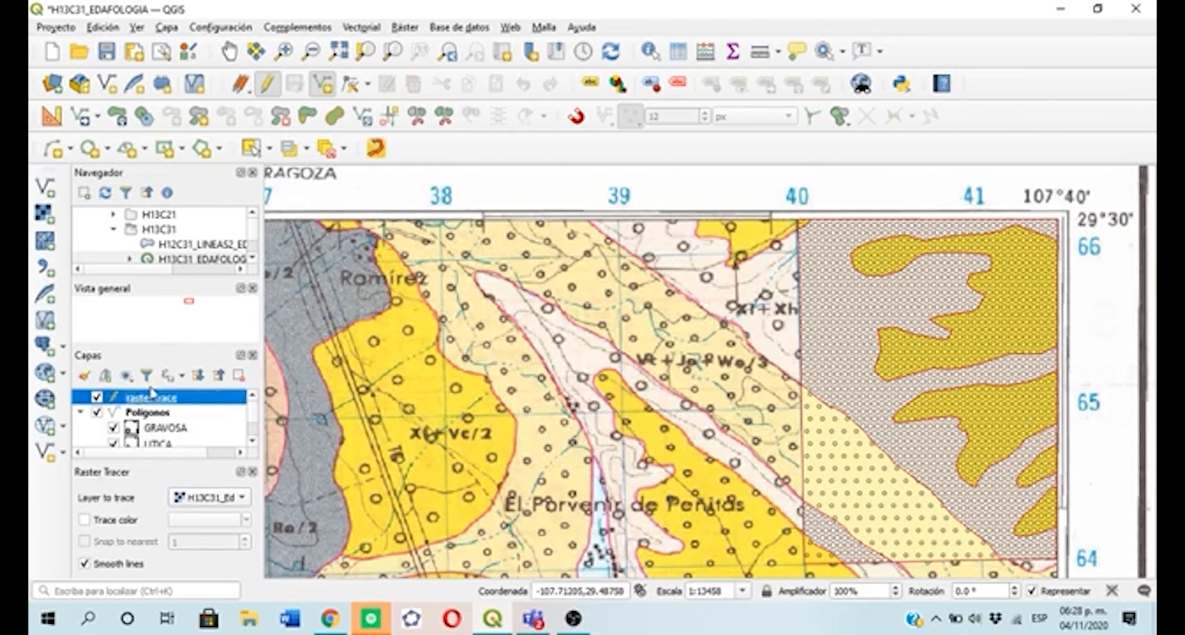
{"action": "double_click", "coordinate": [165, 404]}
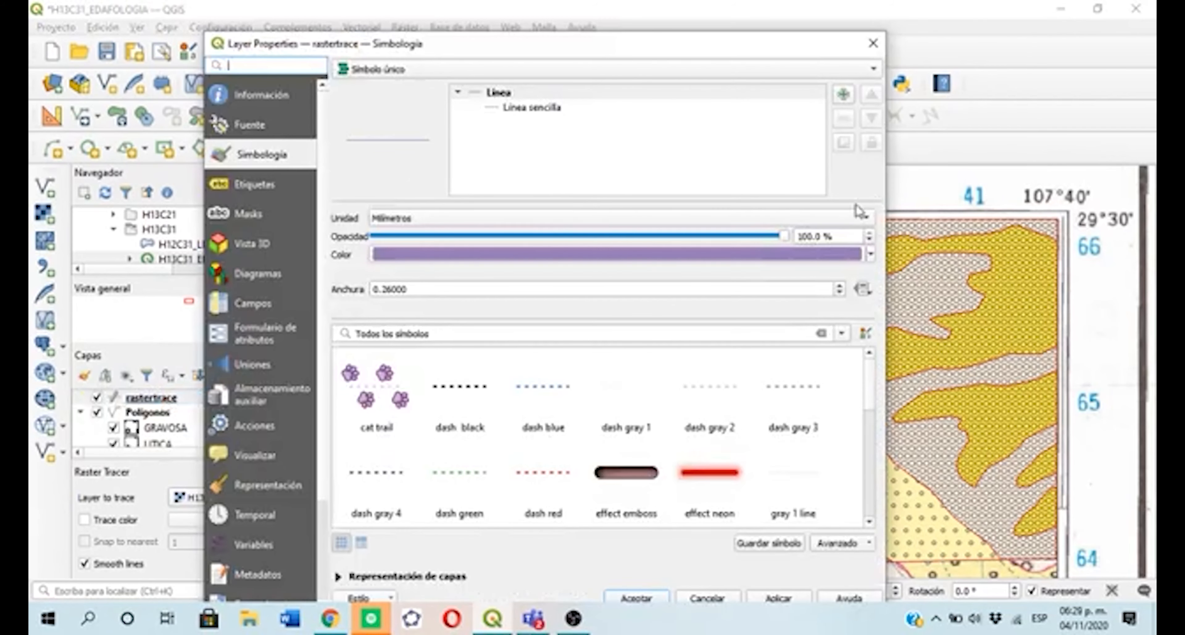
{"action": "left_click", "coordinate": [716, 476]}
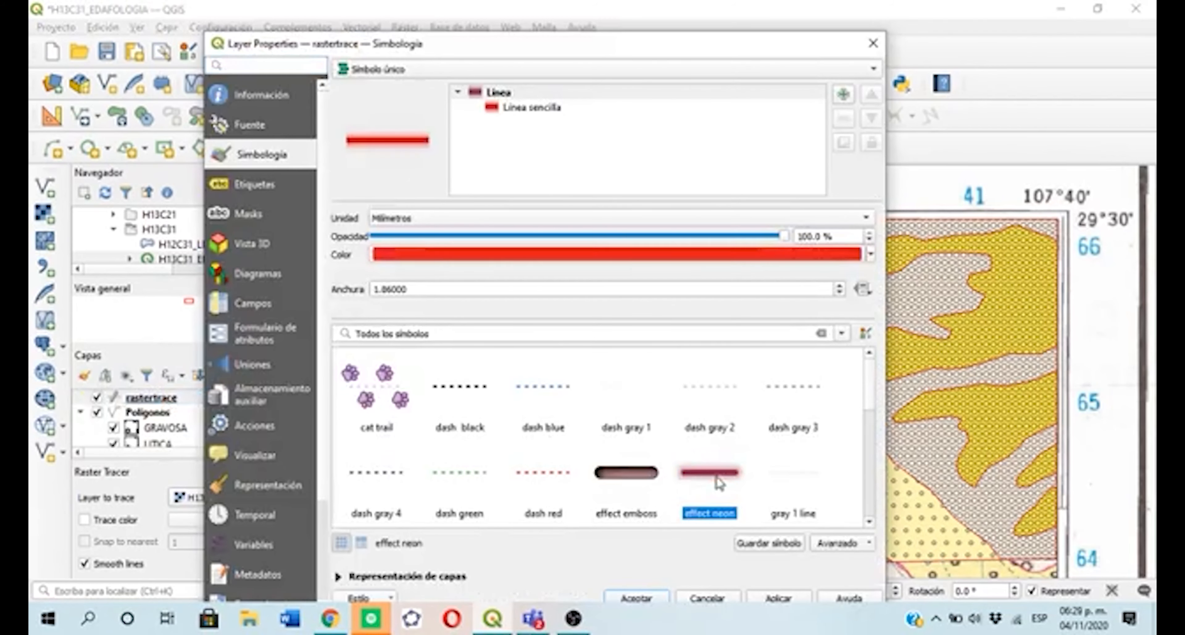
{"action": "left_click", "coordinate": [655, 599]}
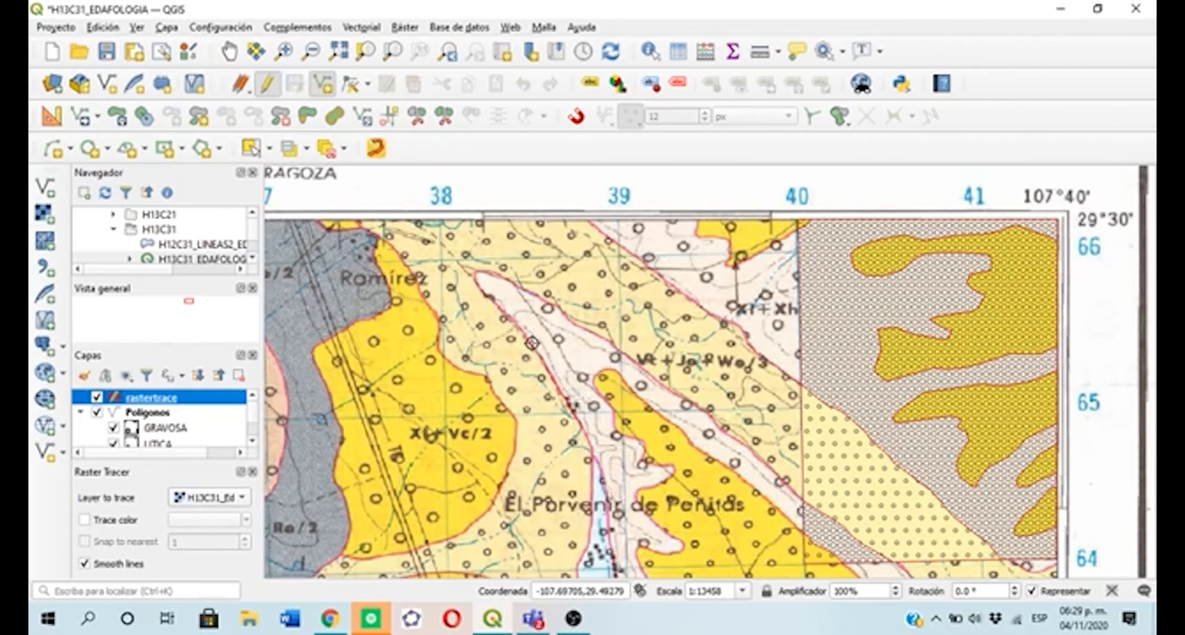
Open the symbology properties of the rastertrace layer
{"action": "left_click", "coordinate": [513, 317]}
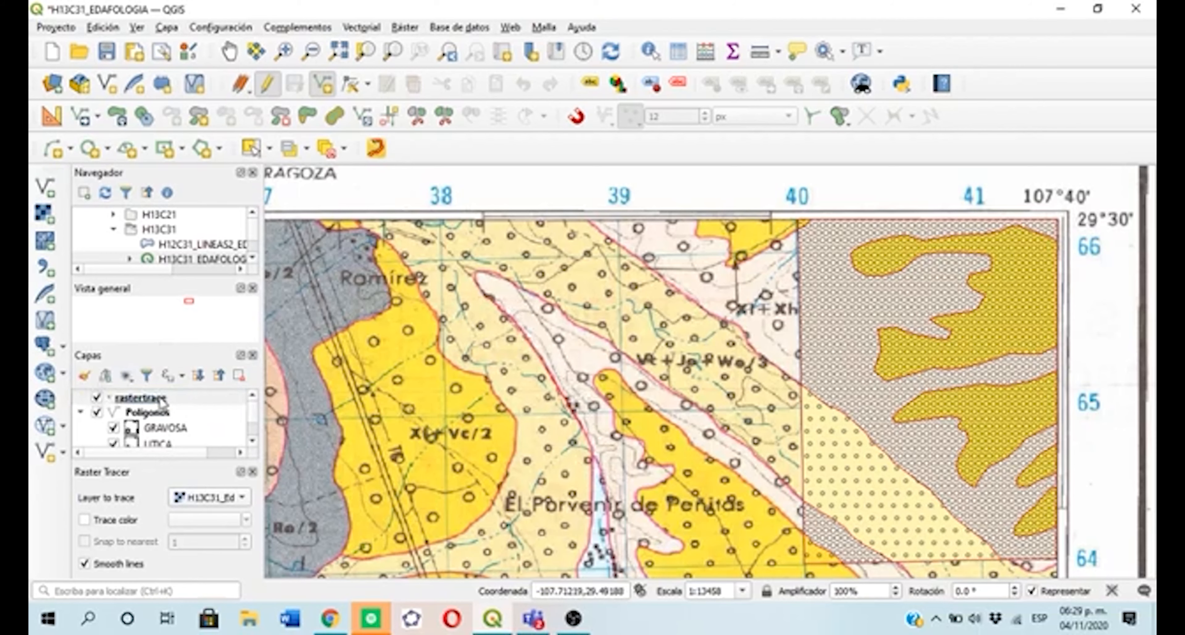
{"action": "left_click", "coordinate": [147, 399]}
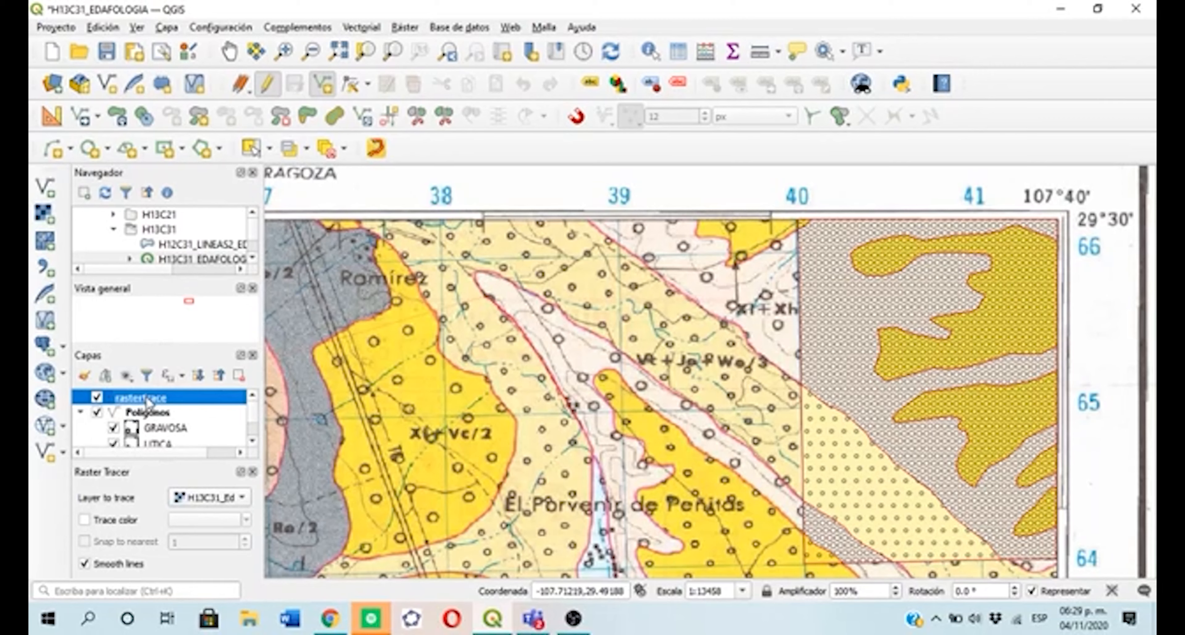
{"action": "double_click", "coordinate": [147, 398]}
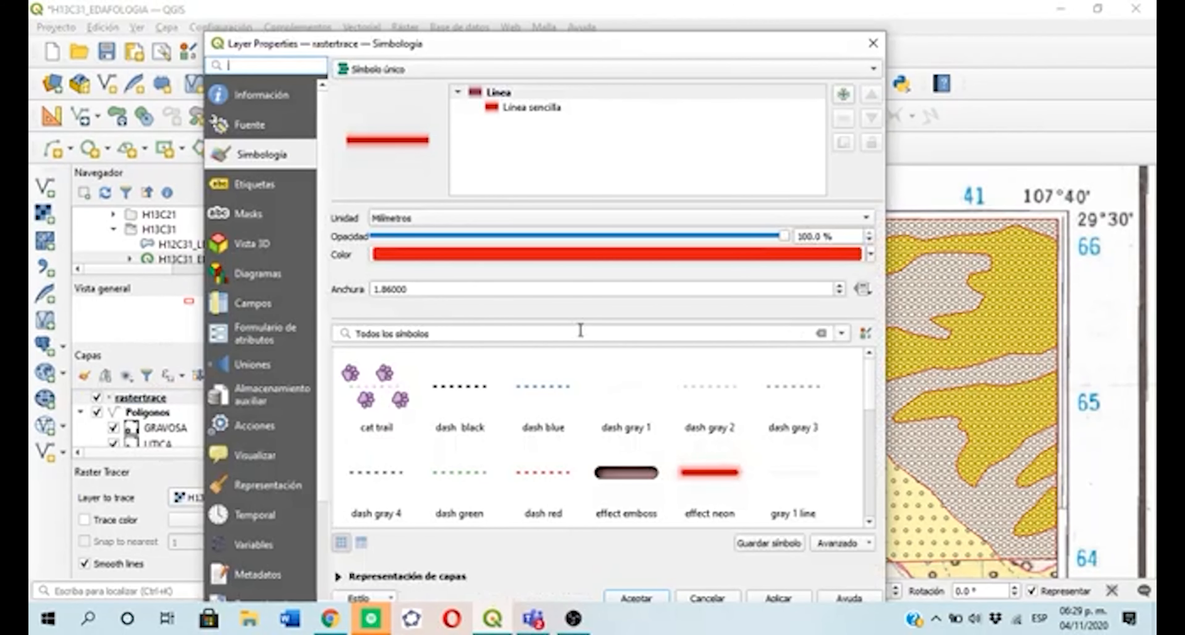
Set the rastertrace line symbol's width to 4.66 millimetres and select the top-level Línea symbol
{"action": "left_click", "coordinate": [840, 286]}
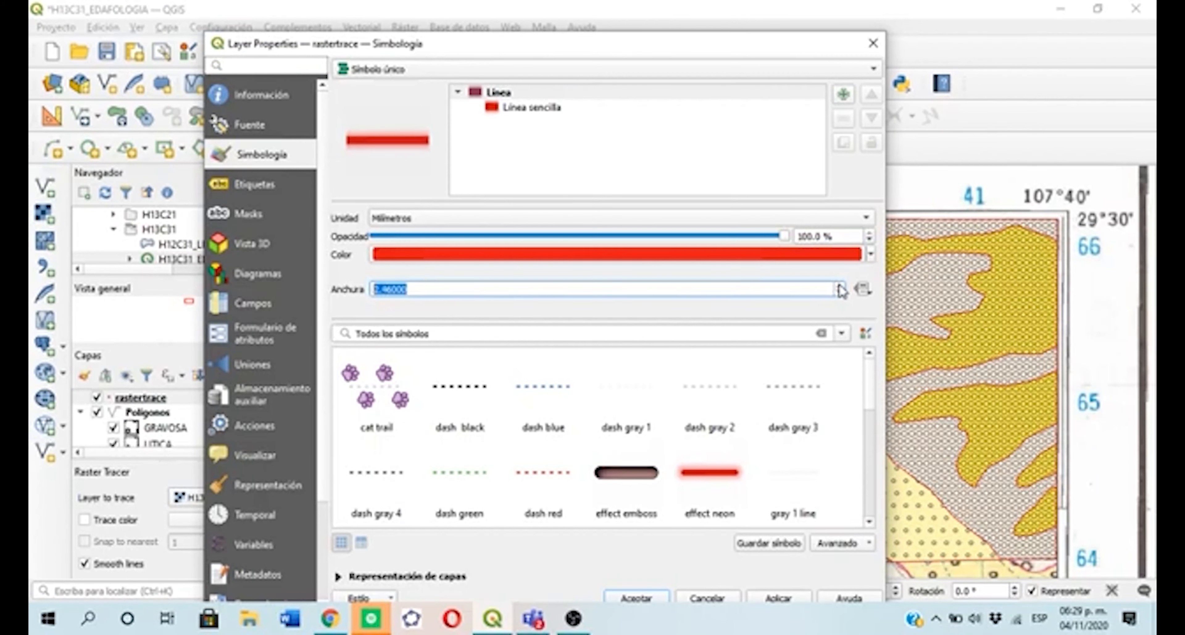
{"action": "left_click", "coordinate": [840, 286]}
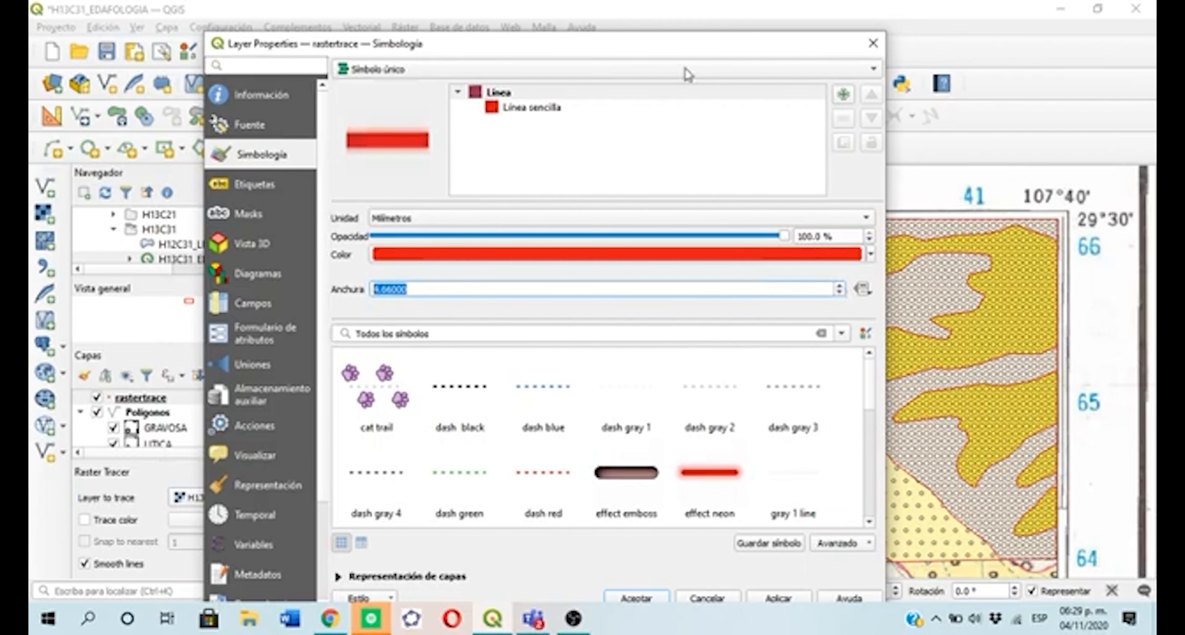
{"action": "left_click_drag", "start_coordinate": [656, 48], "coordinate": [760, 189]}
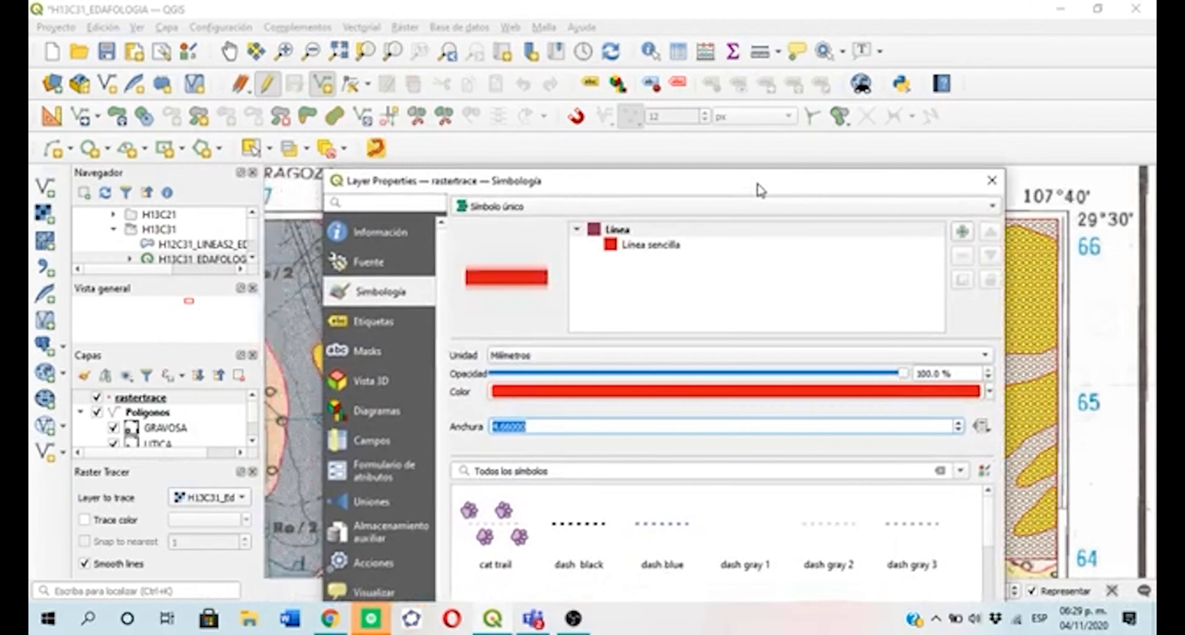
{"action": "left_click", "coordinate": [616, 230]}
{"action": "double_click", "coordinate": [616, 230]}
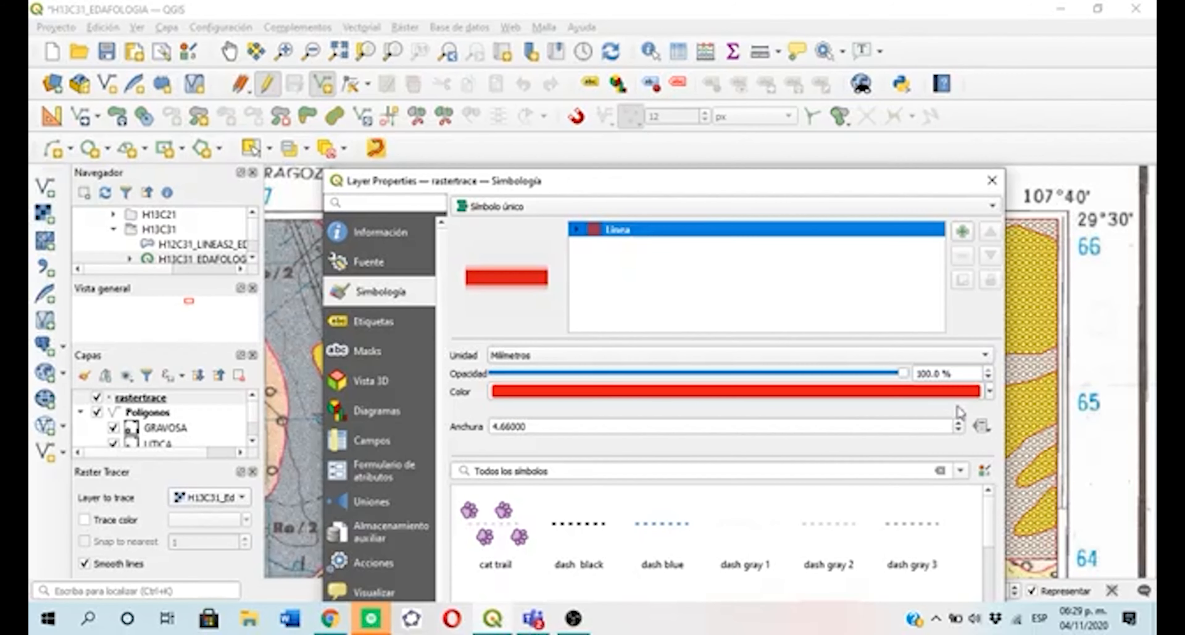
Apply the effect emboss symbol to the rastertrace layer
{"action": "left_click_drag", "start_coordinate": [762, 186], "coordinate": [739, 41]}
{"action": "left_click", "coordinate": [734, 469]}
{"action": "left_click", "coordinate": [814, 476]}
{"action": "left_click", "coordinate": [741, 470]}
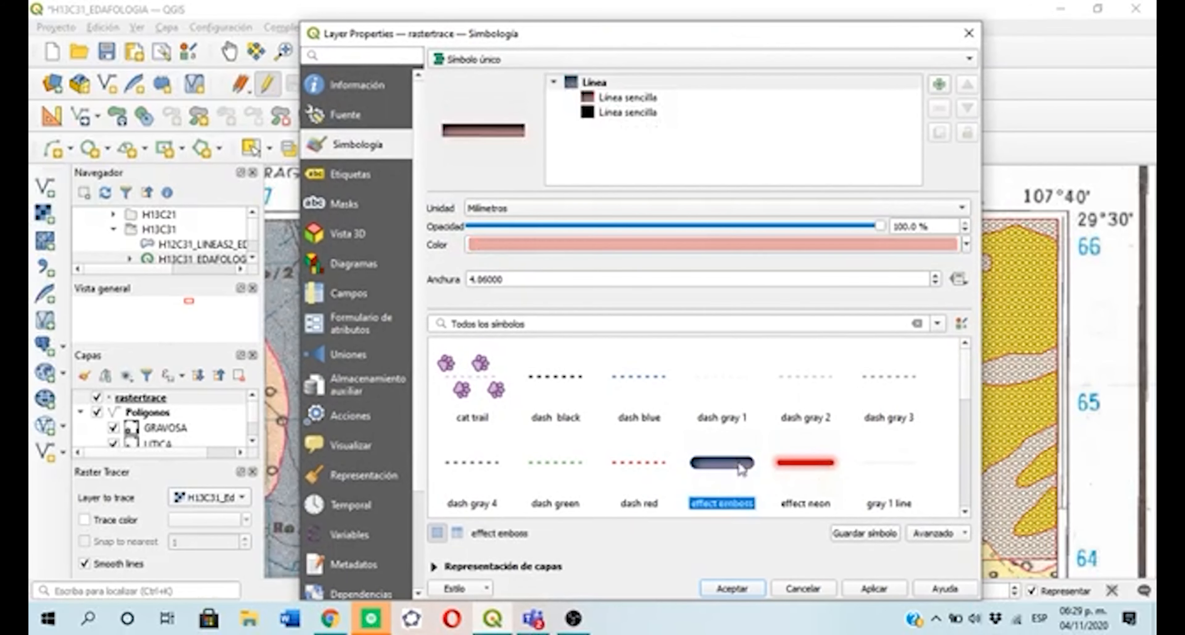
{"action": "left_click", "coordinate": [734, 589]}
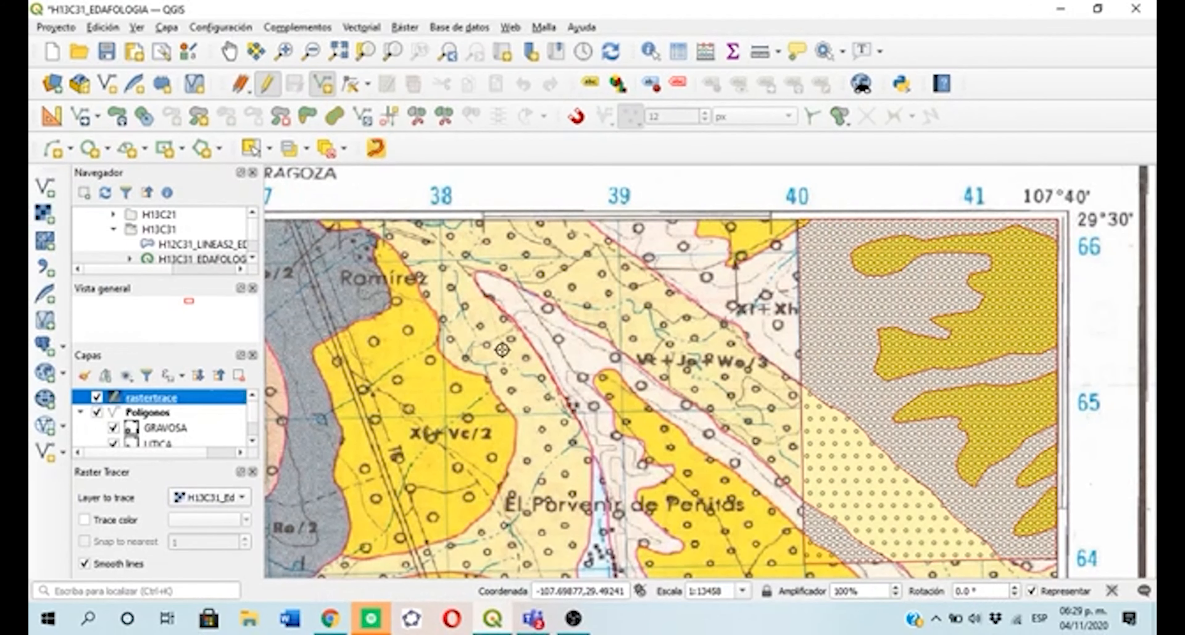
Digitize a line by hand around the tip of the pale wedge east of Ramírez, leaving its id empty
{"action": "left_click", "coordinate": [475, 275]}
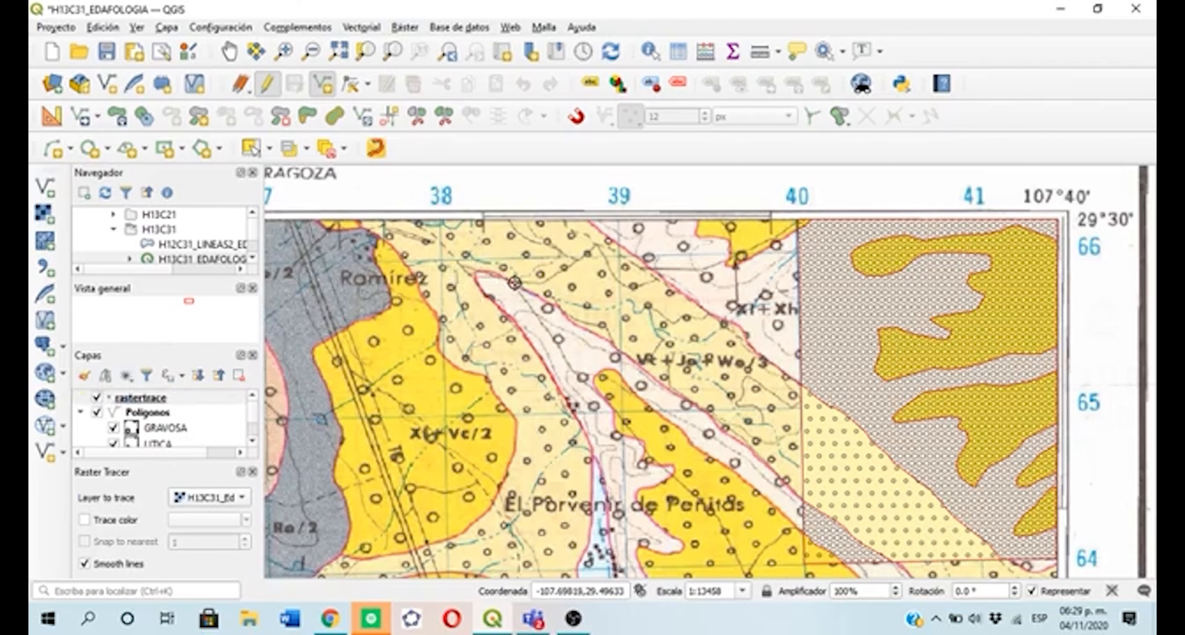
{"action": "right_click", "coordinate": [537, 295]}
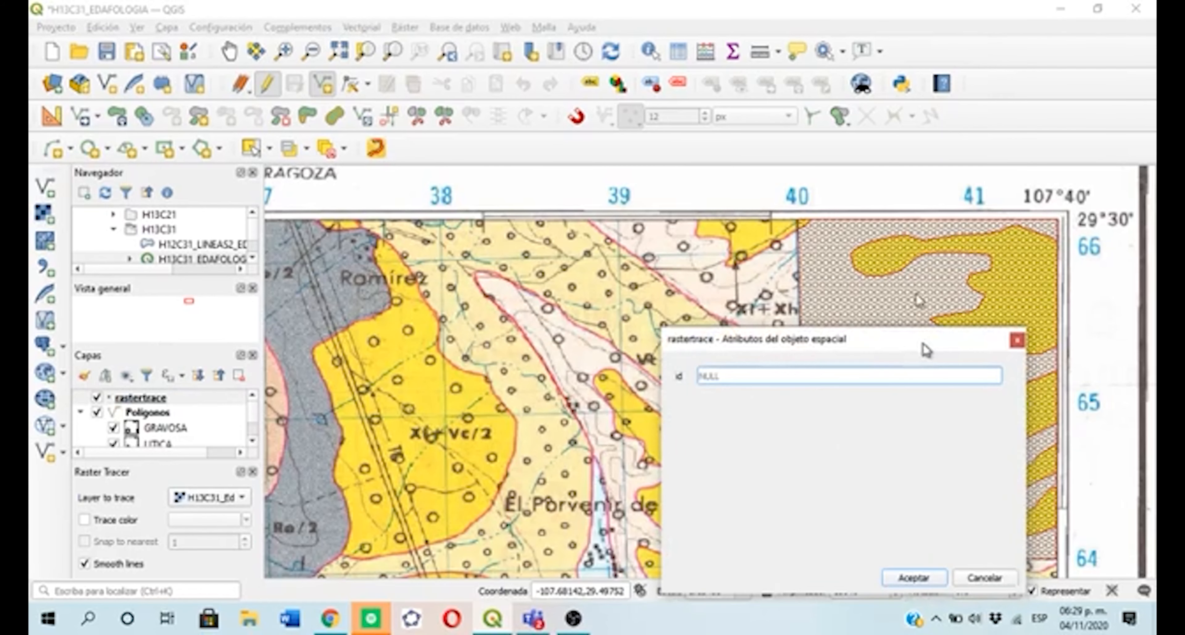
{"action": "left_click", "coordinate": [897, 449]}
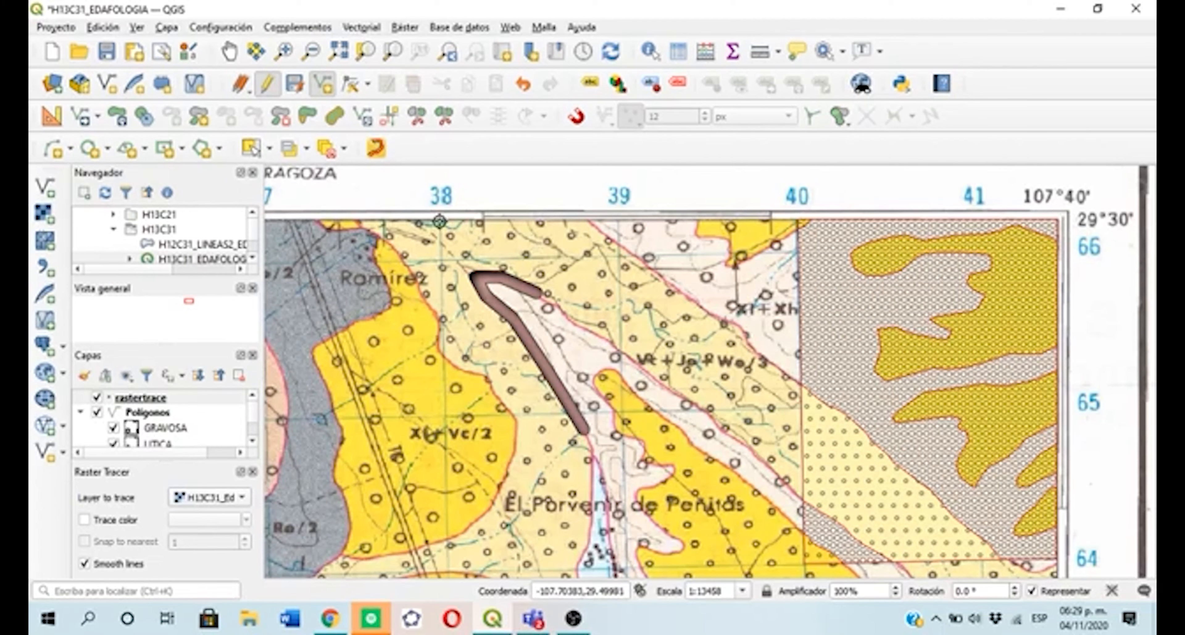
Undo the hand-drawn line and stop editing the rastertrace layer
{"action": "left_click", "coordinate": [523, 85]}
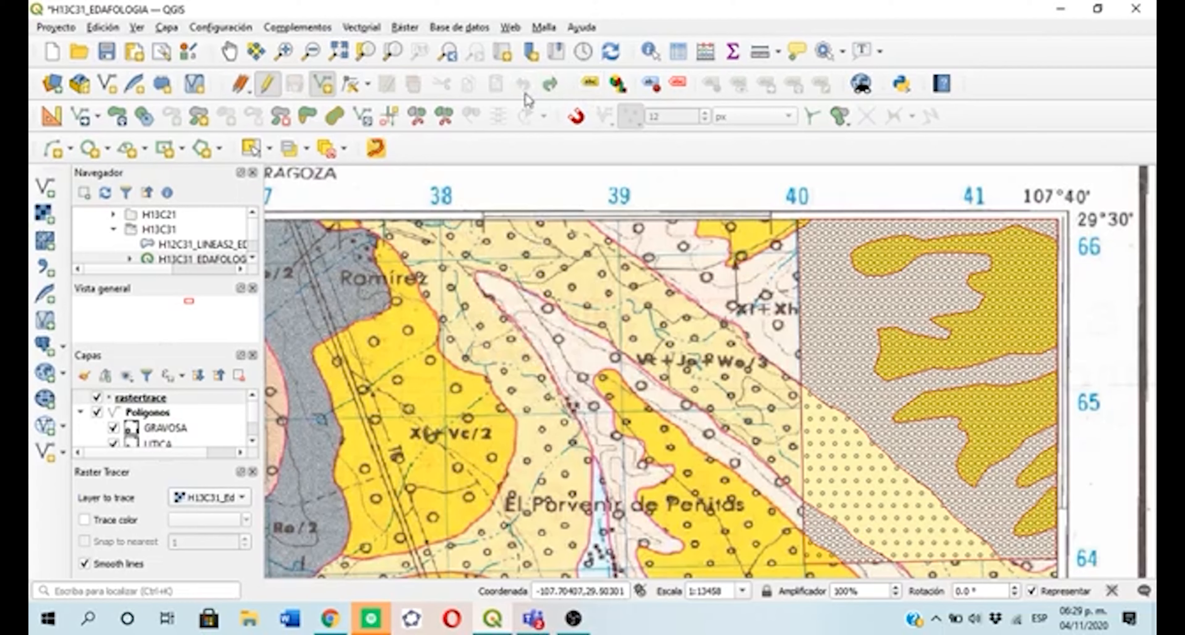
{"action": "left_click", "coordinate": [275, 92]}
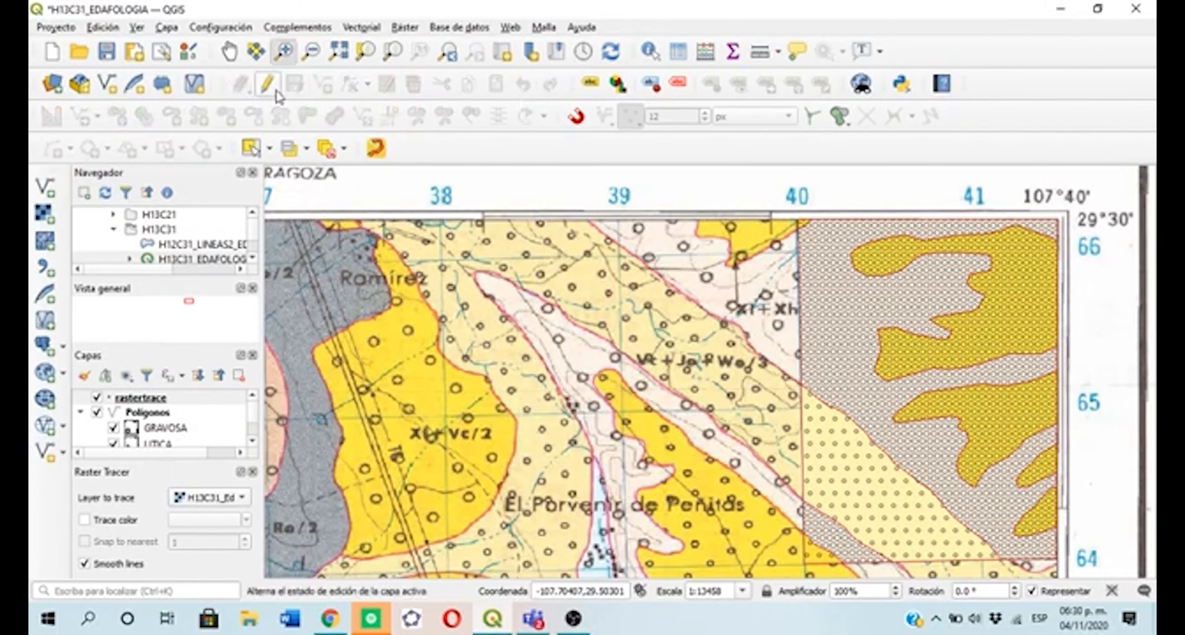
Search all plugins for "raster tra" and view the description and install options of Raster Tracer
{"action": "left_click", "coordinate": [283, 28]}
{"action": "left_click", "coordinate": [283, 29]}
{"action": "left_click", "coordinate": [284, 28]}
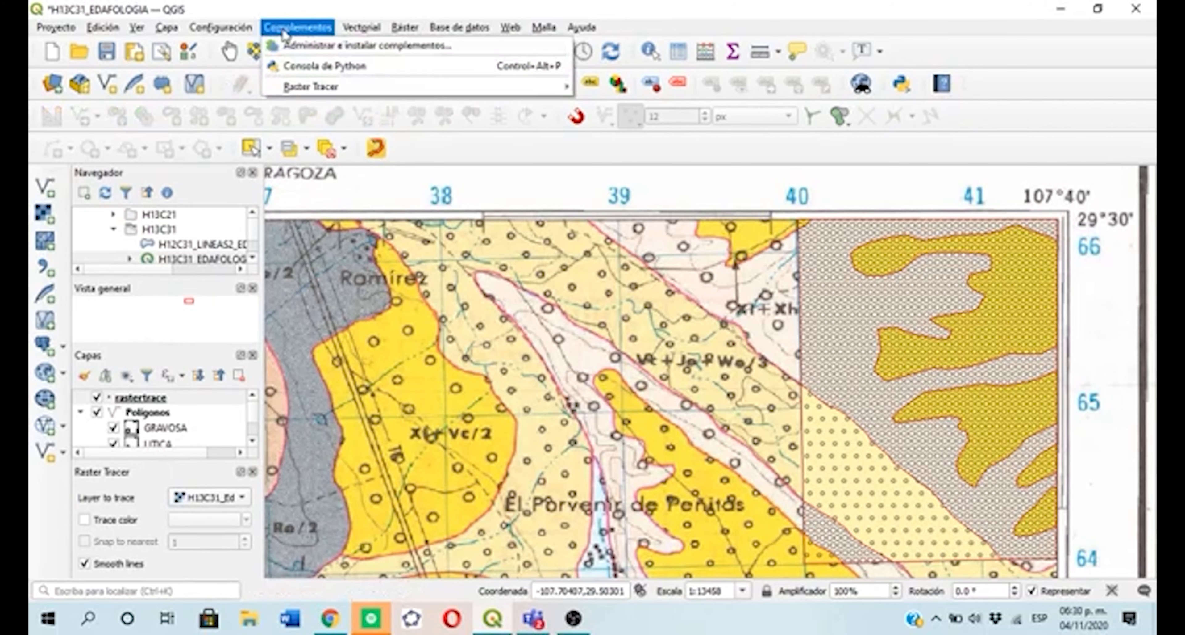
{"action": "left_click", "coordinate": [289, 47]}
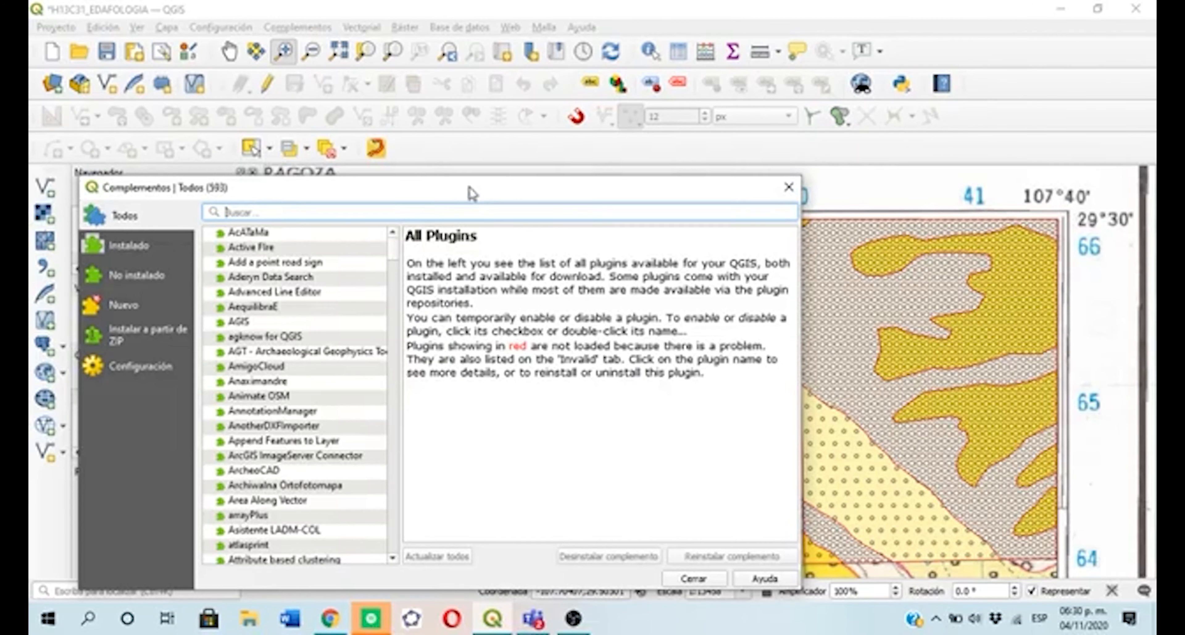
{"action": "left_click_drag", "start_coordinate": [472, 193], "coordinate": [479, 182]}
{"action": "type", "text": "ras"}
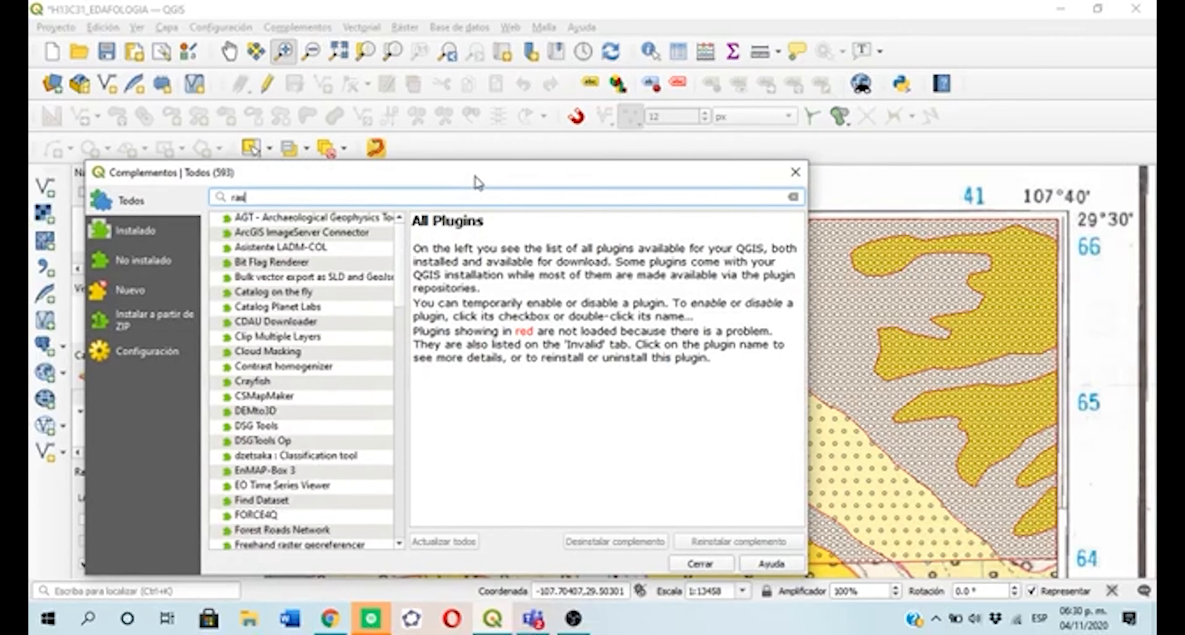
{"action": "type", "text": "ter tra"}
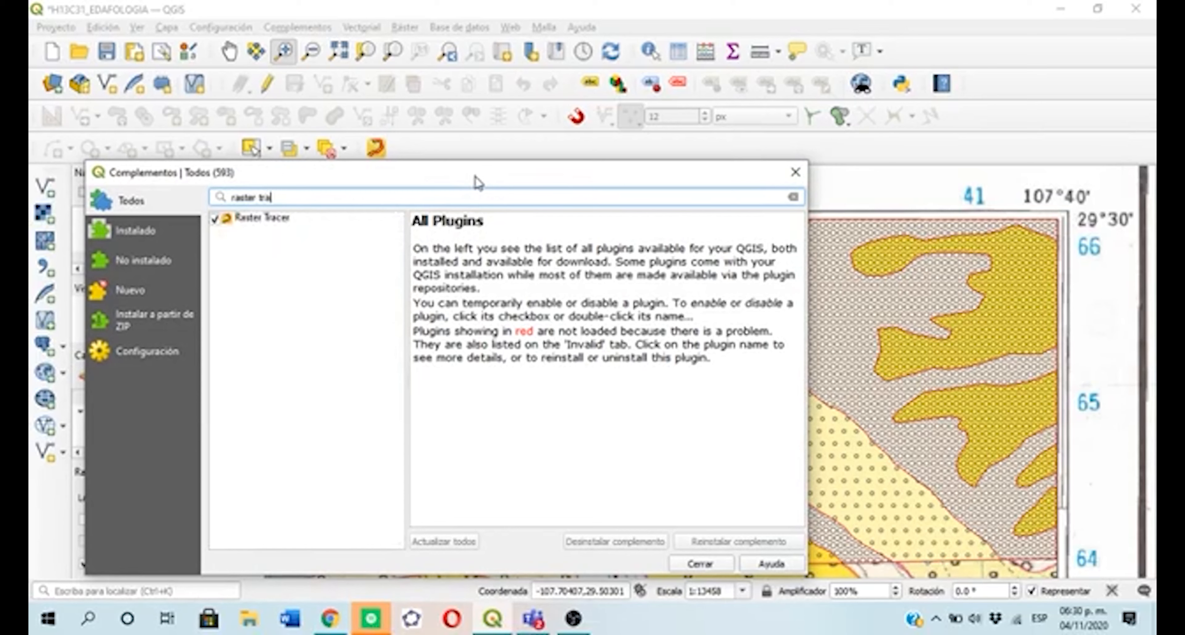
{"action": "left_click", "coordinate": [253, 225]}
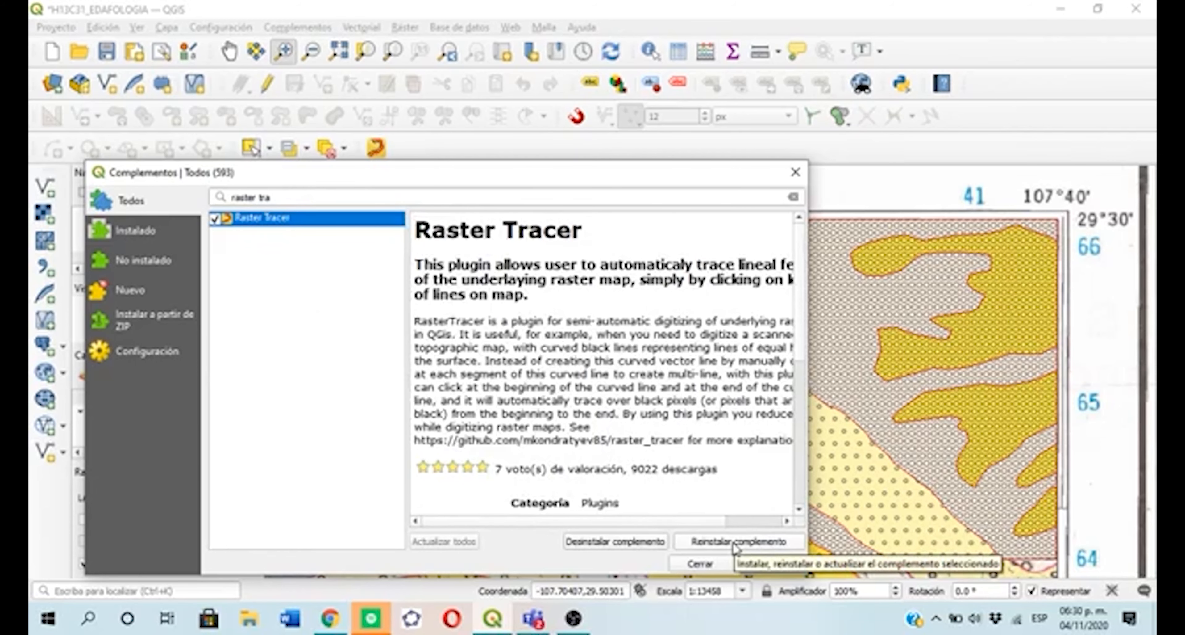
{"action": "left_click", "coordinate": [709, 563]}
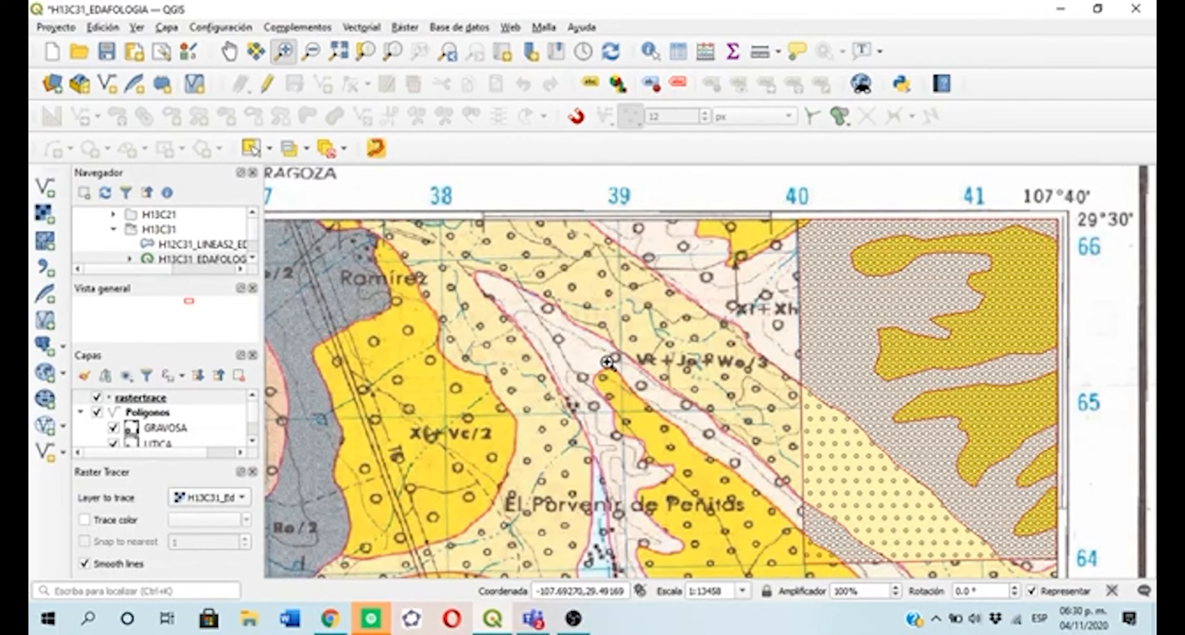
Enable Trace color in Raster Tracer and capture the pinkish-red colour of the soil boundary lines from the map
{"action": "left_click", "coordinate": [387, 155]}
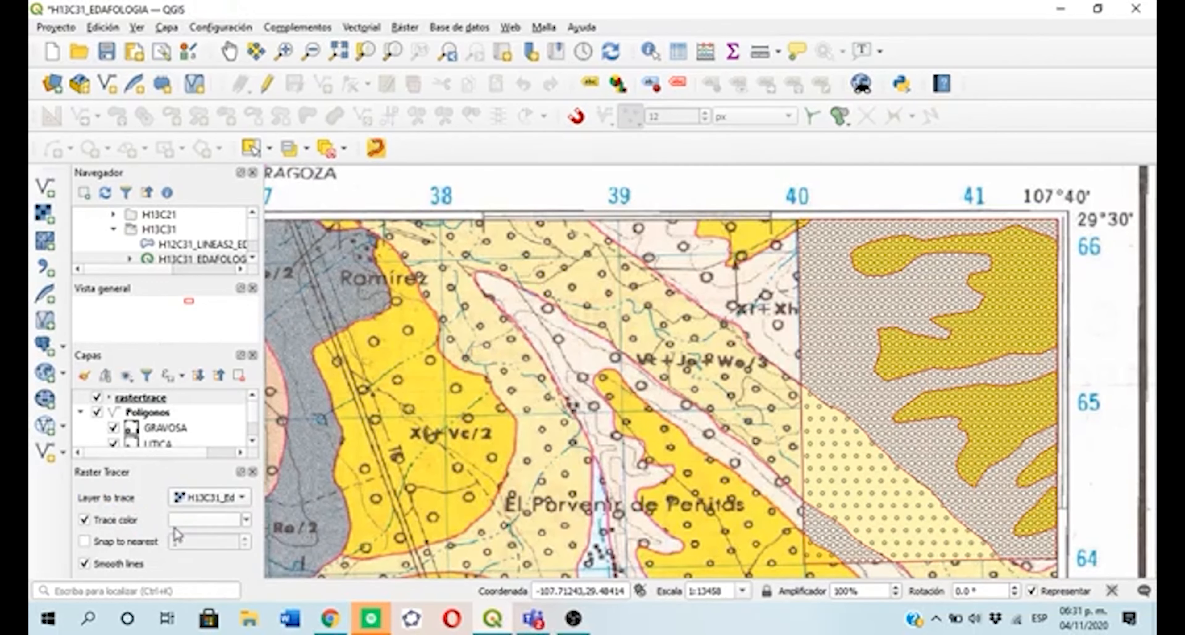
{"action": "left_click", "coordinate": [248, 525]}
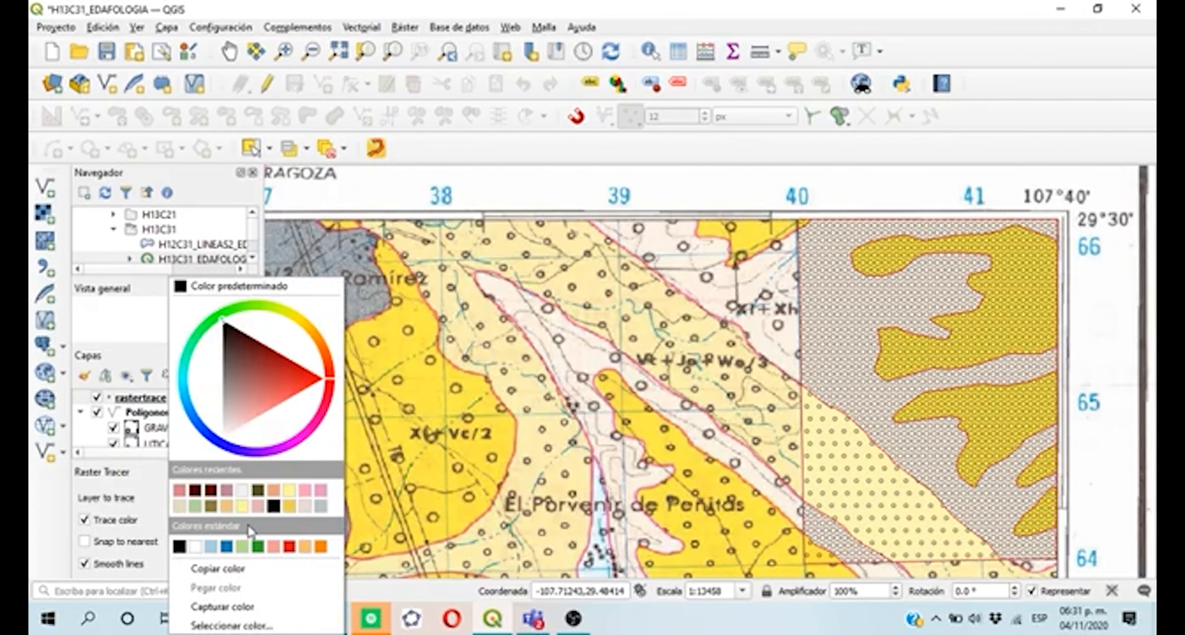
{"action": "left_click", "coordinate": [227, 608]}
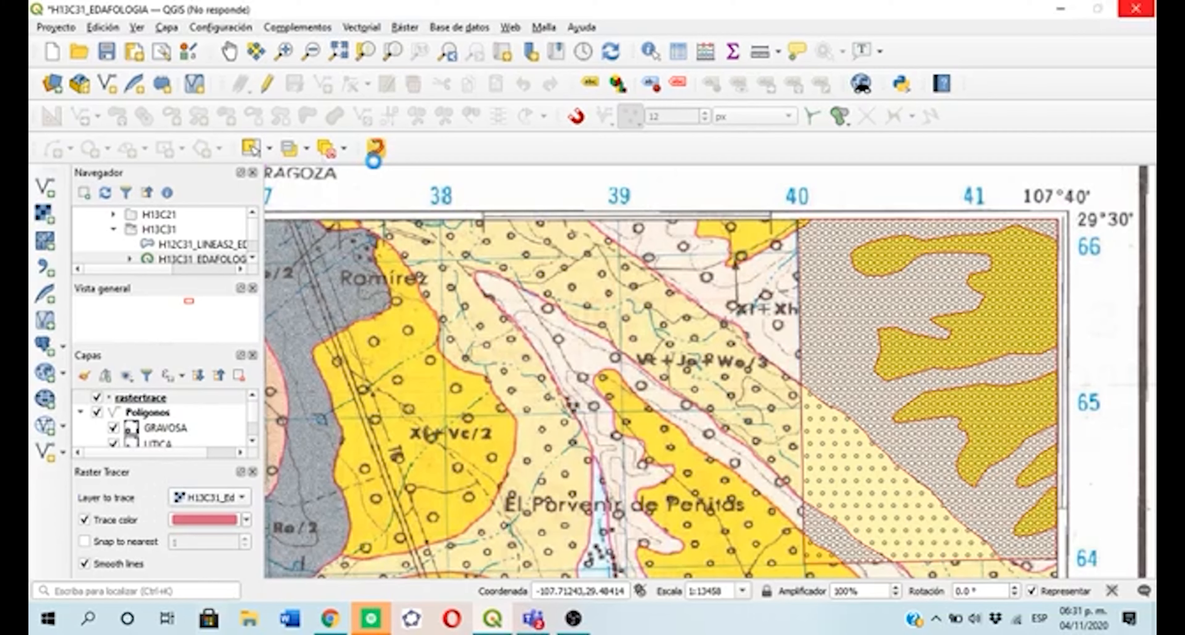
Try to trace the pale wedge's western boundary with Raster Tracer while the rastertrace layer is not in edit mode
{"action": "left_click", "coordinate": [378, 149]}
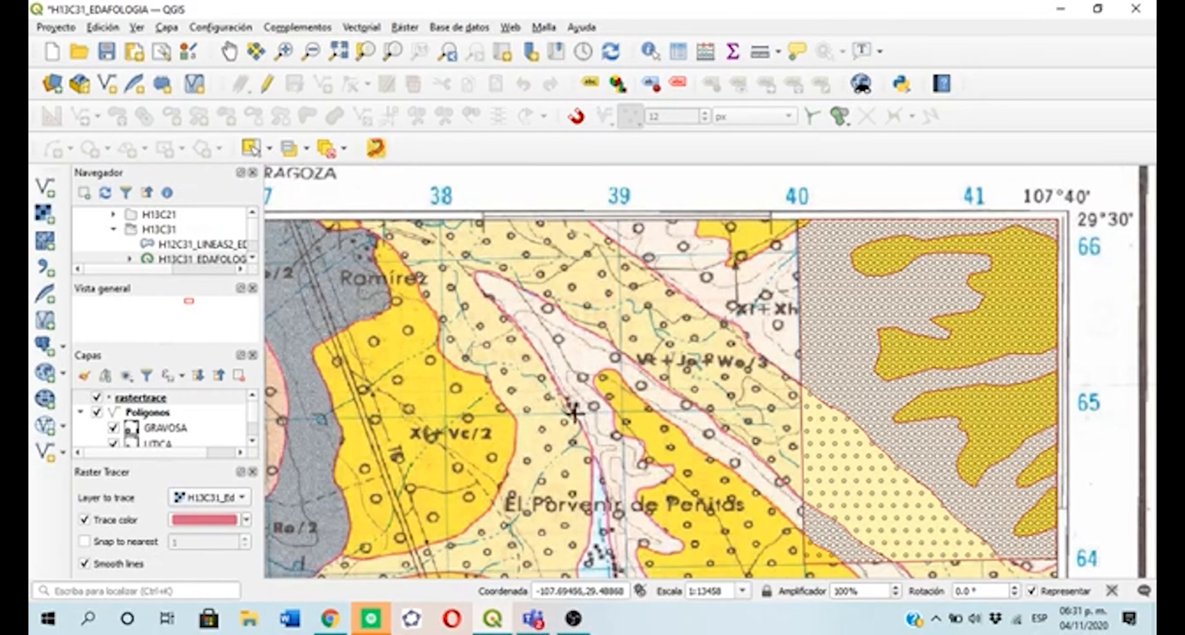
{"action": "left_click", "coordinate": [569, 403]}
{"action": "left_click", "coordinate": [575, 412]}
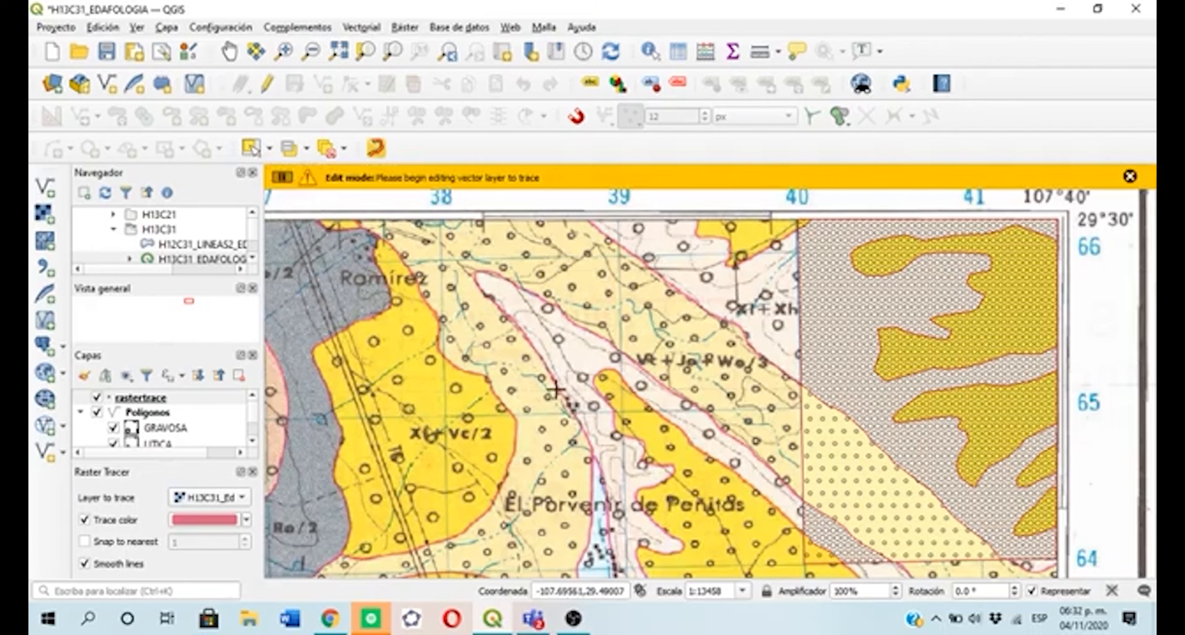
{"action": "left_click", "coordinate": [536, 348]}
Start editing the rastertrace layer and trace the pale wedge's western boundary with Raster Tracer up to its tip east of Ramírez
{"action": "left_click", "coordinate": [268, 86]}
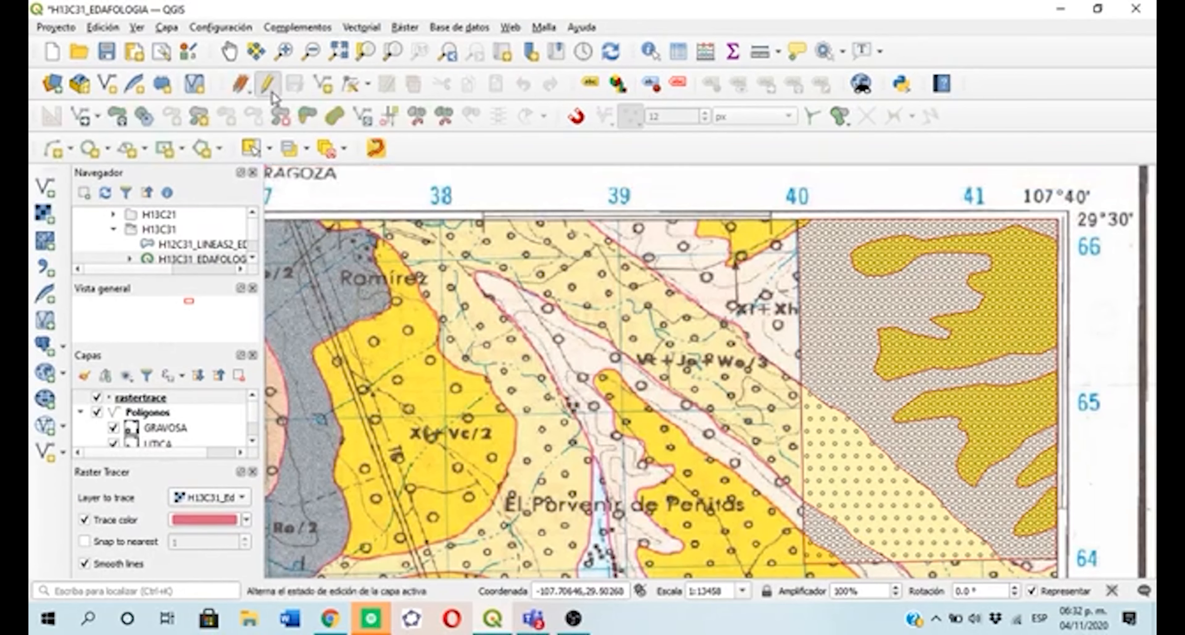
{"action": "left_click", "coordinate": [384, 156]}
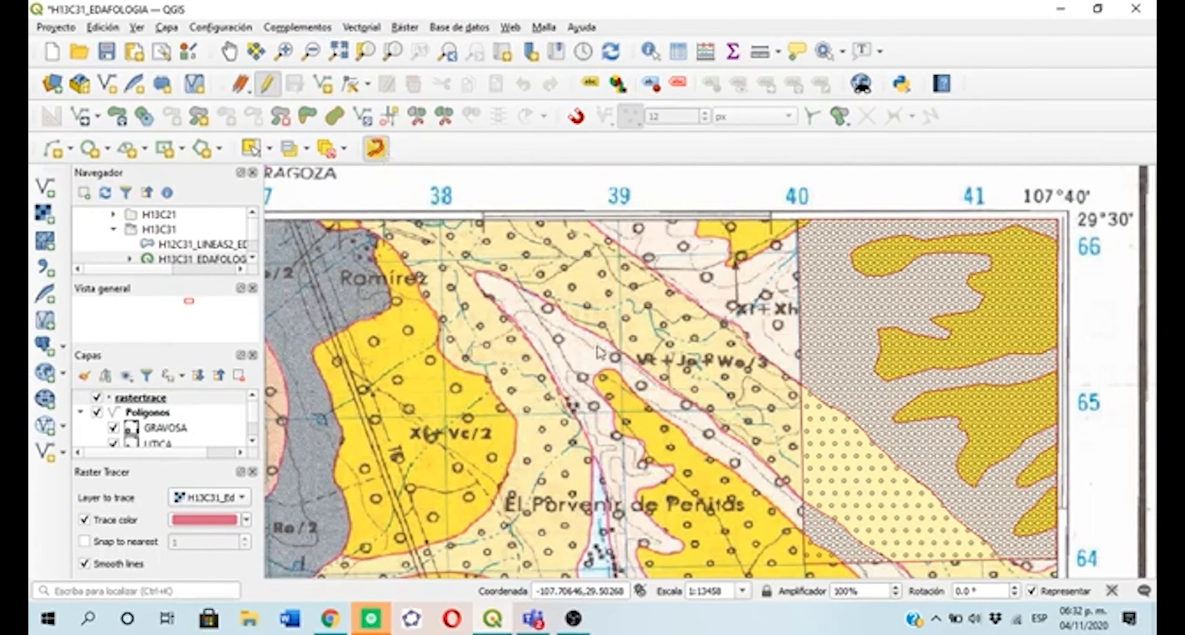
{"action": "left_click", "coordinate": [575, 415]}
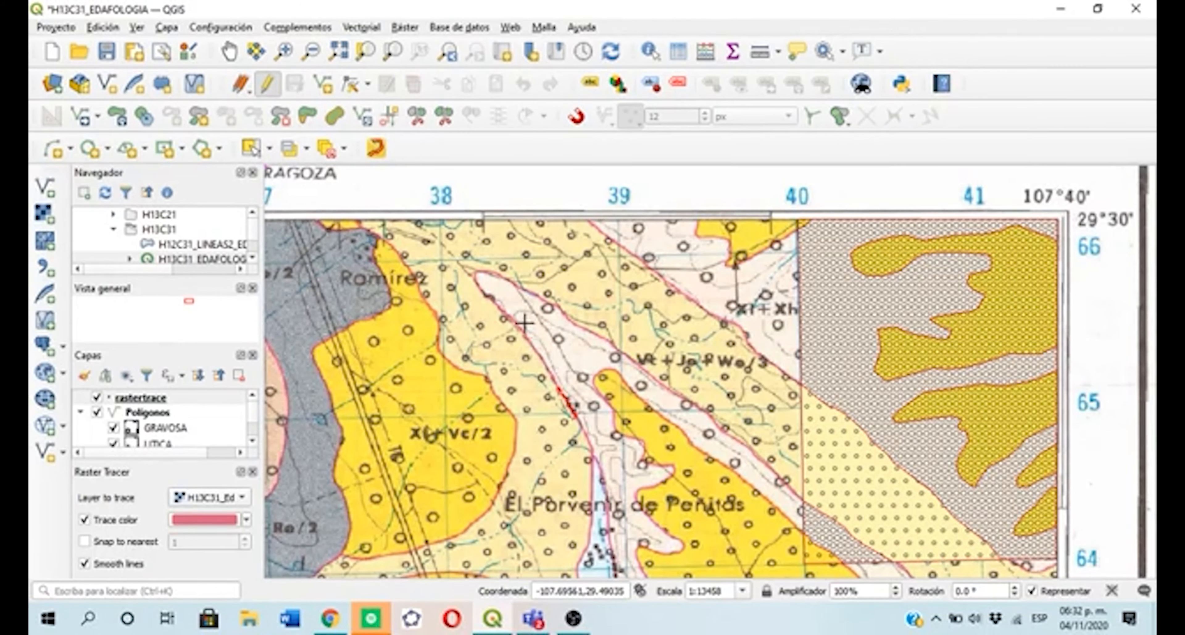
{"action": "left_click", "coordinate": [490, 298]}
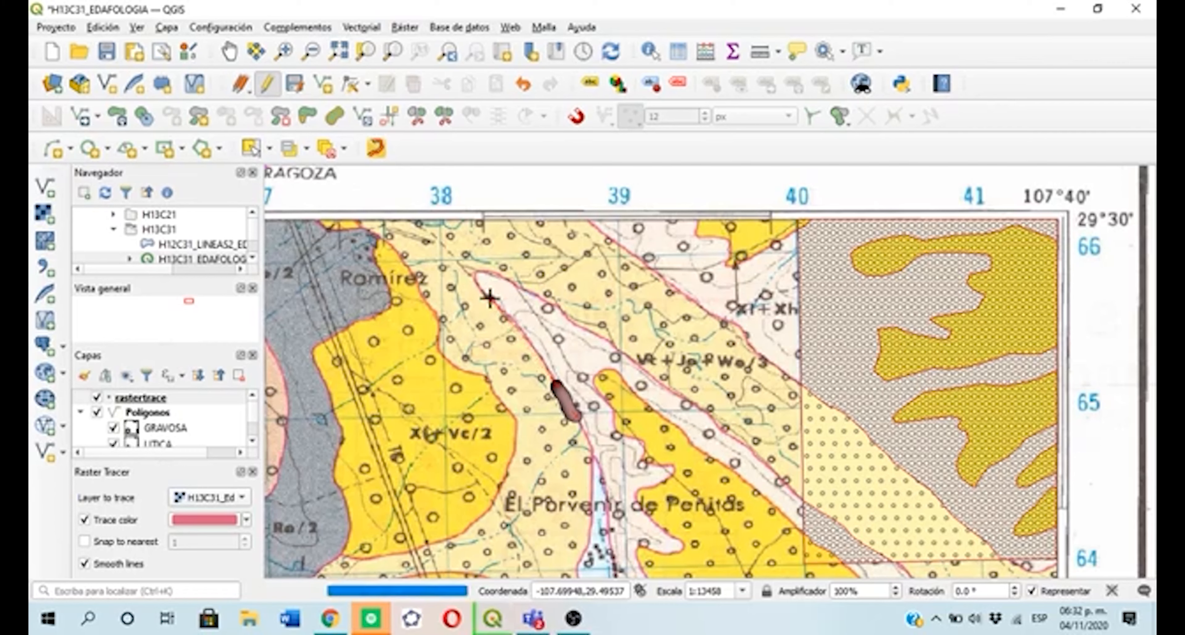
{"action": "left_click", "coordinate": [474, 279]}
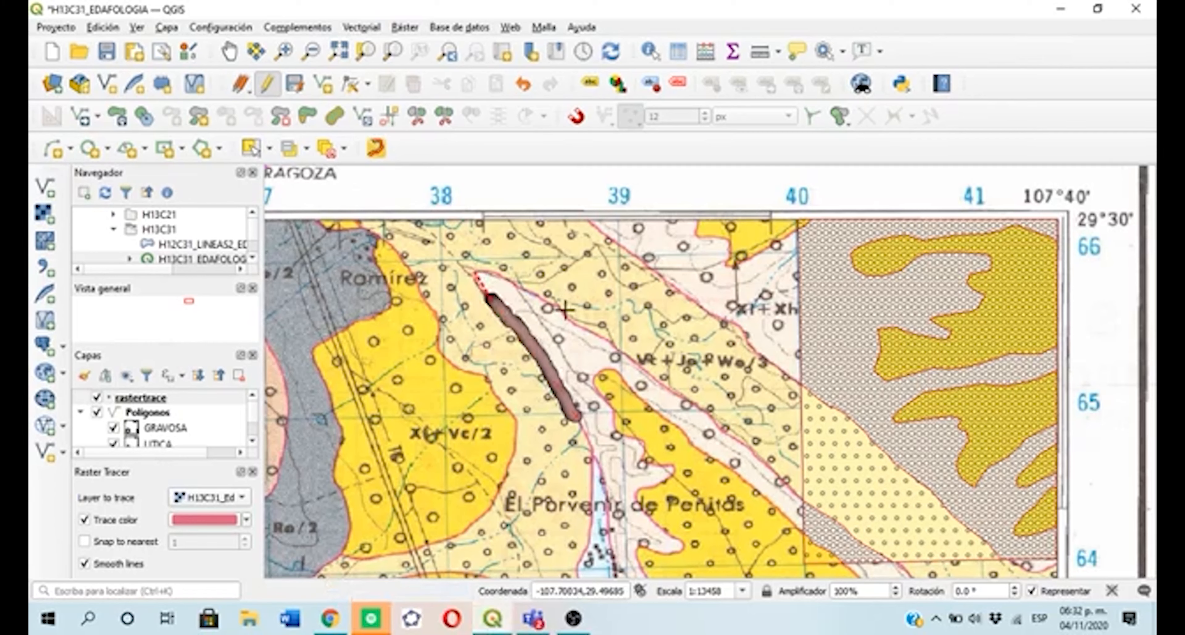
Continue the Raster Tracer line from the wedge's tip southeast along its northeastern boundary
{"action": "left_click", "coordinate": [591, 331]}
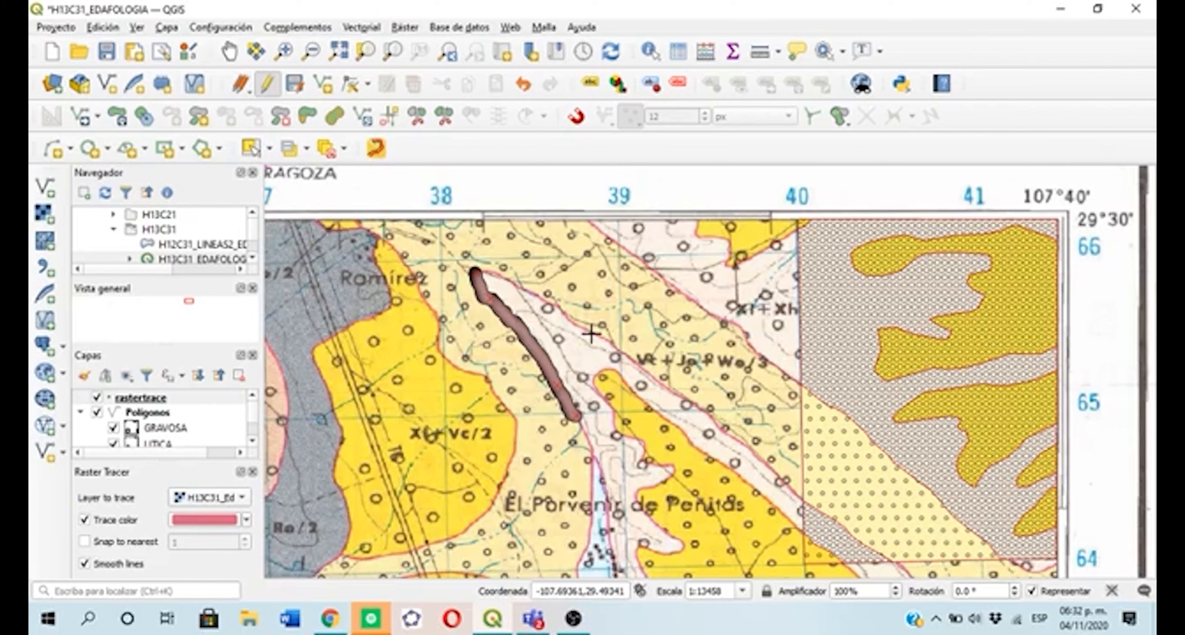
{"action": "left_click", "coordinate": [579, 324]}
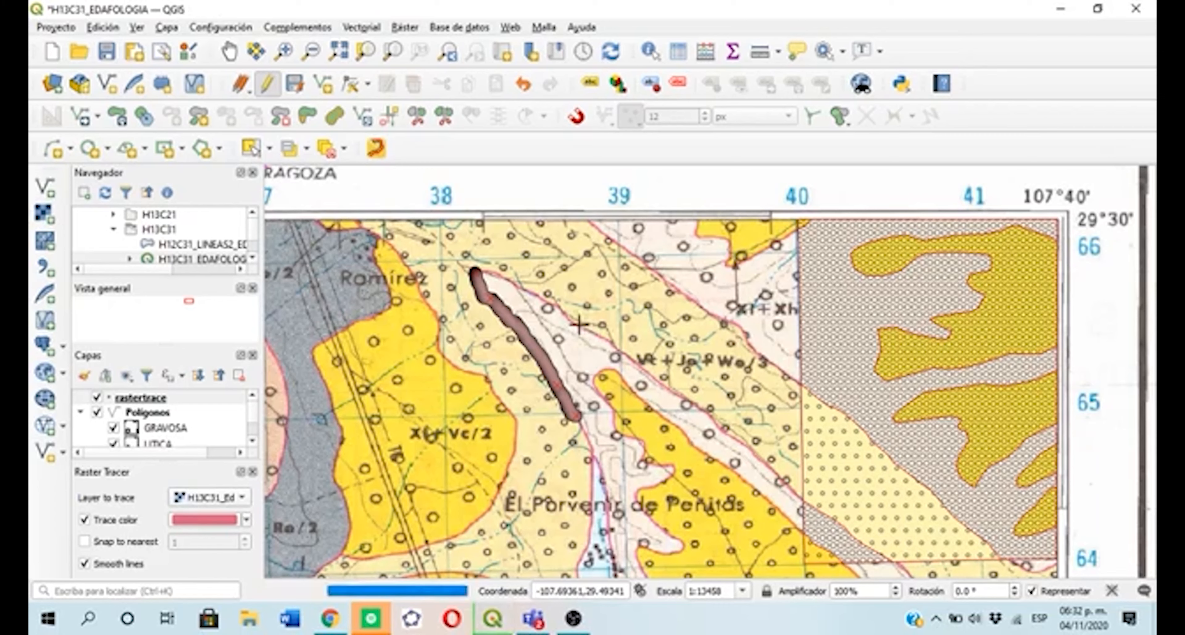
{"action": "left_click", "coordinate": [579, 324]}
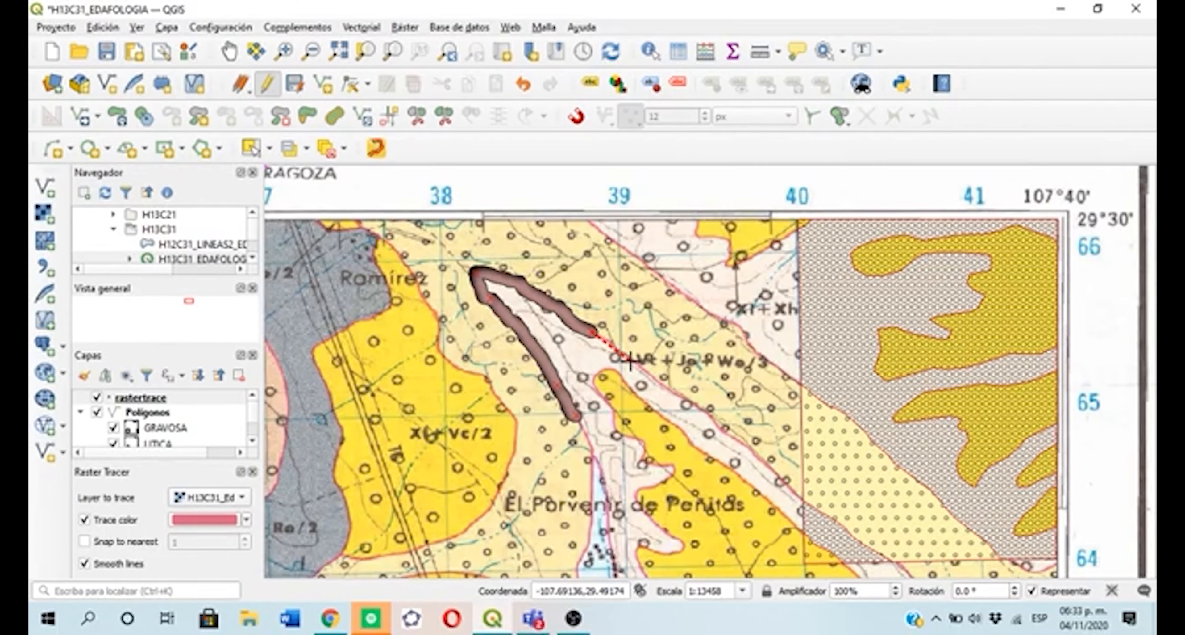
{"action": "left_click", "coordinate": [573, 617]}
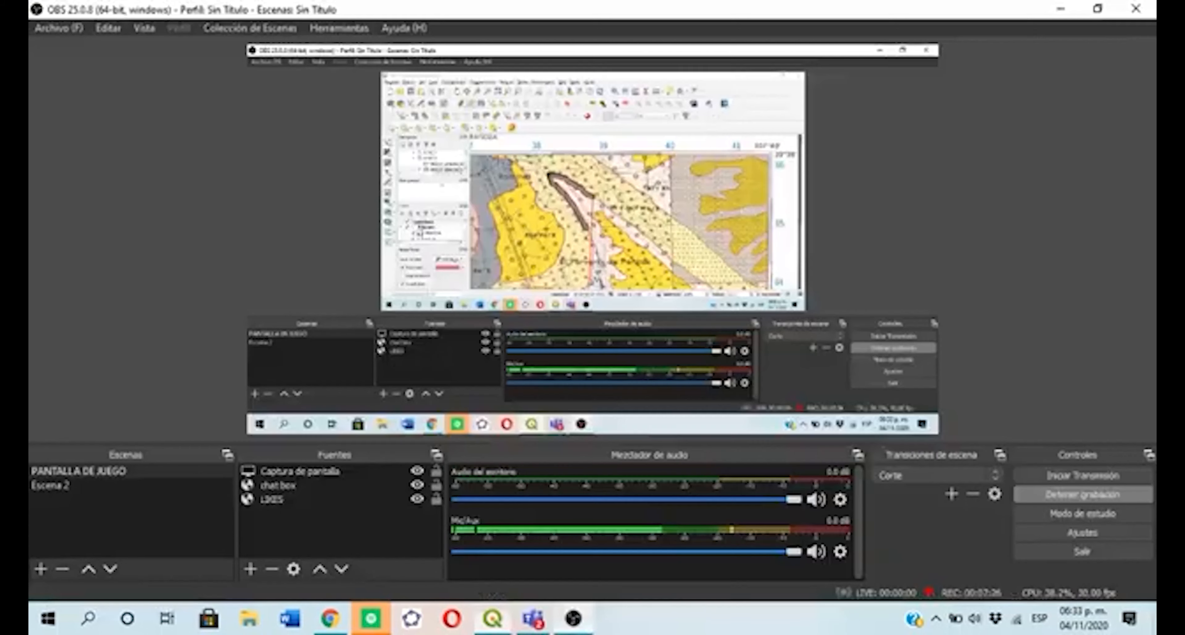
{"action": "left_click", "coordinate": [1059, 495]}
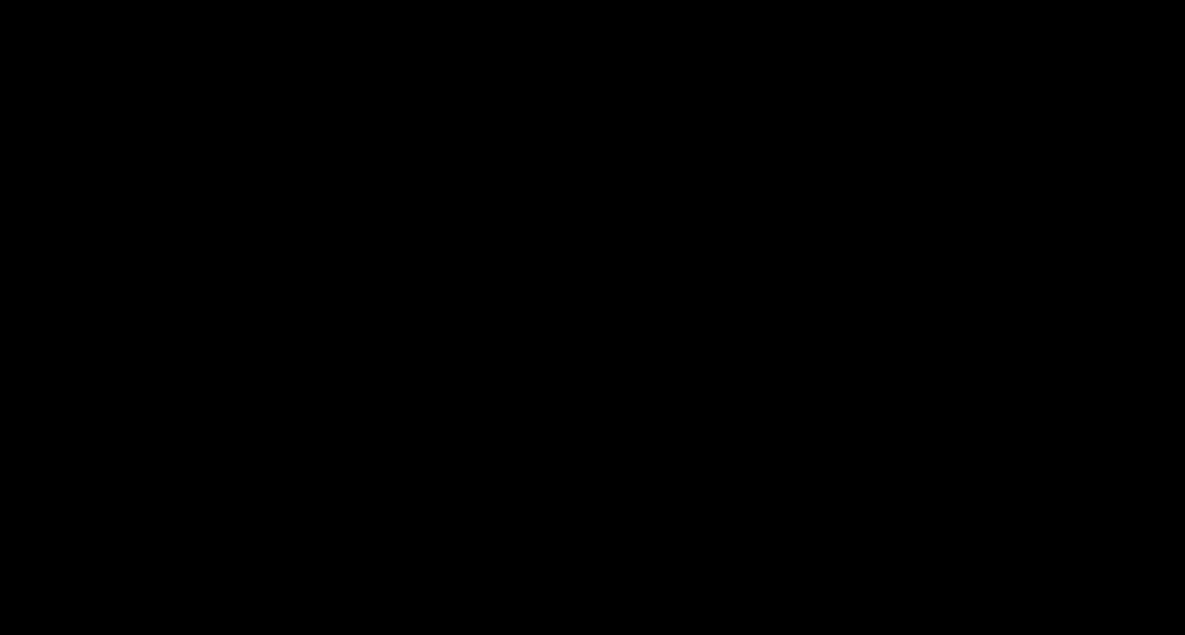